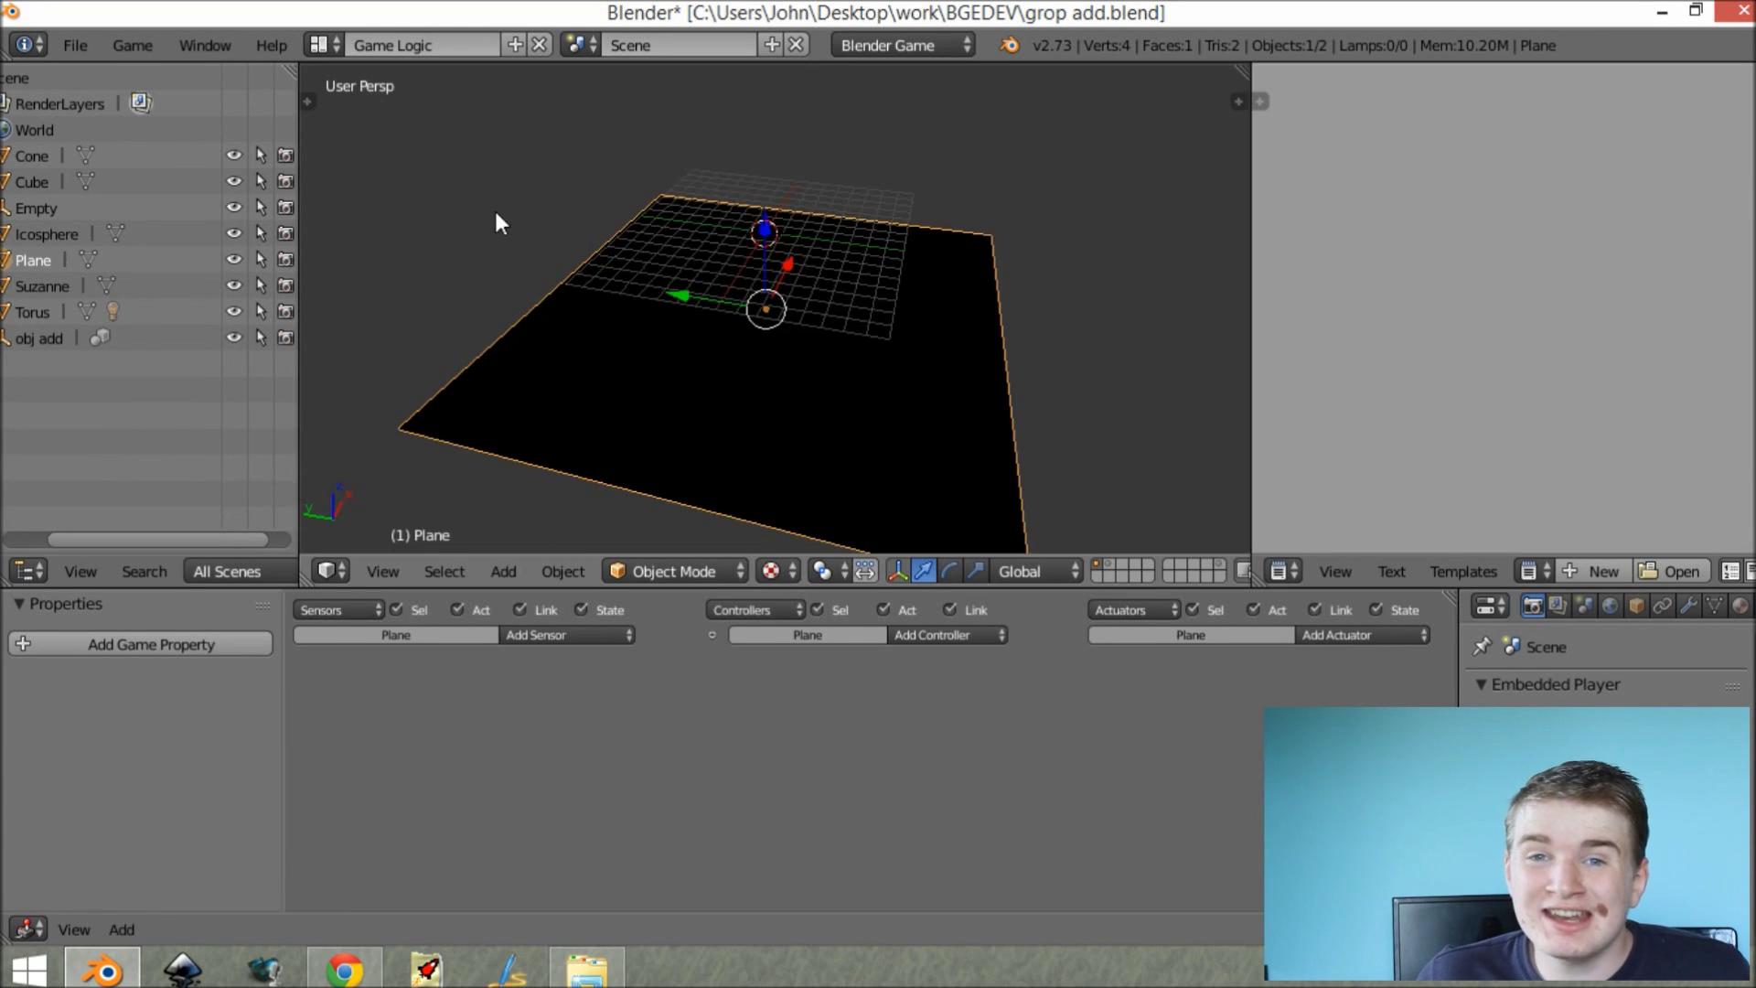
Step: Play the game, stop it, and play it again to watch the five primitives spawn onto the plane
key("p")
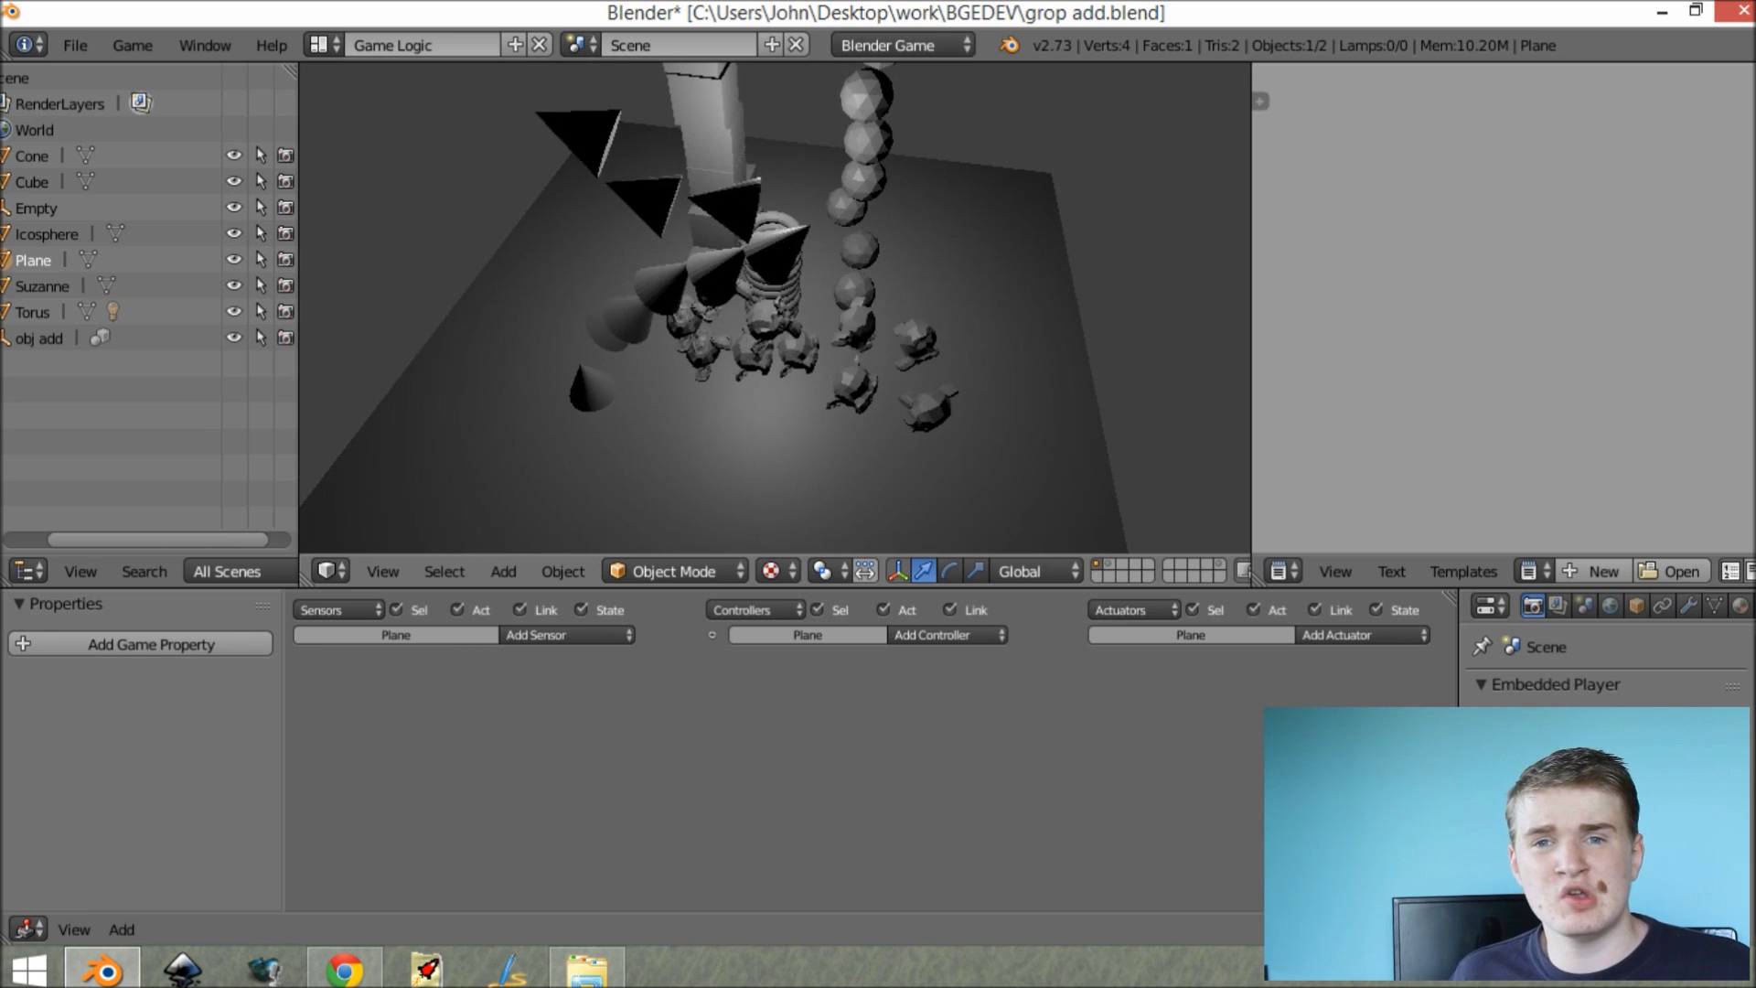
key("Escape")
key("p")
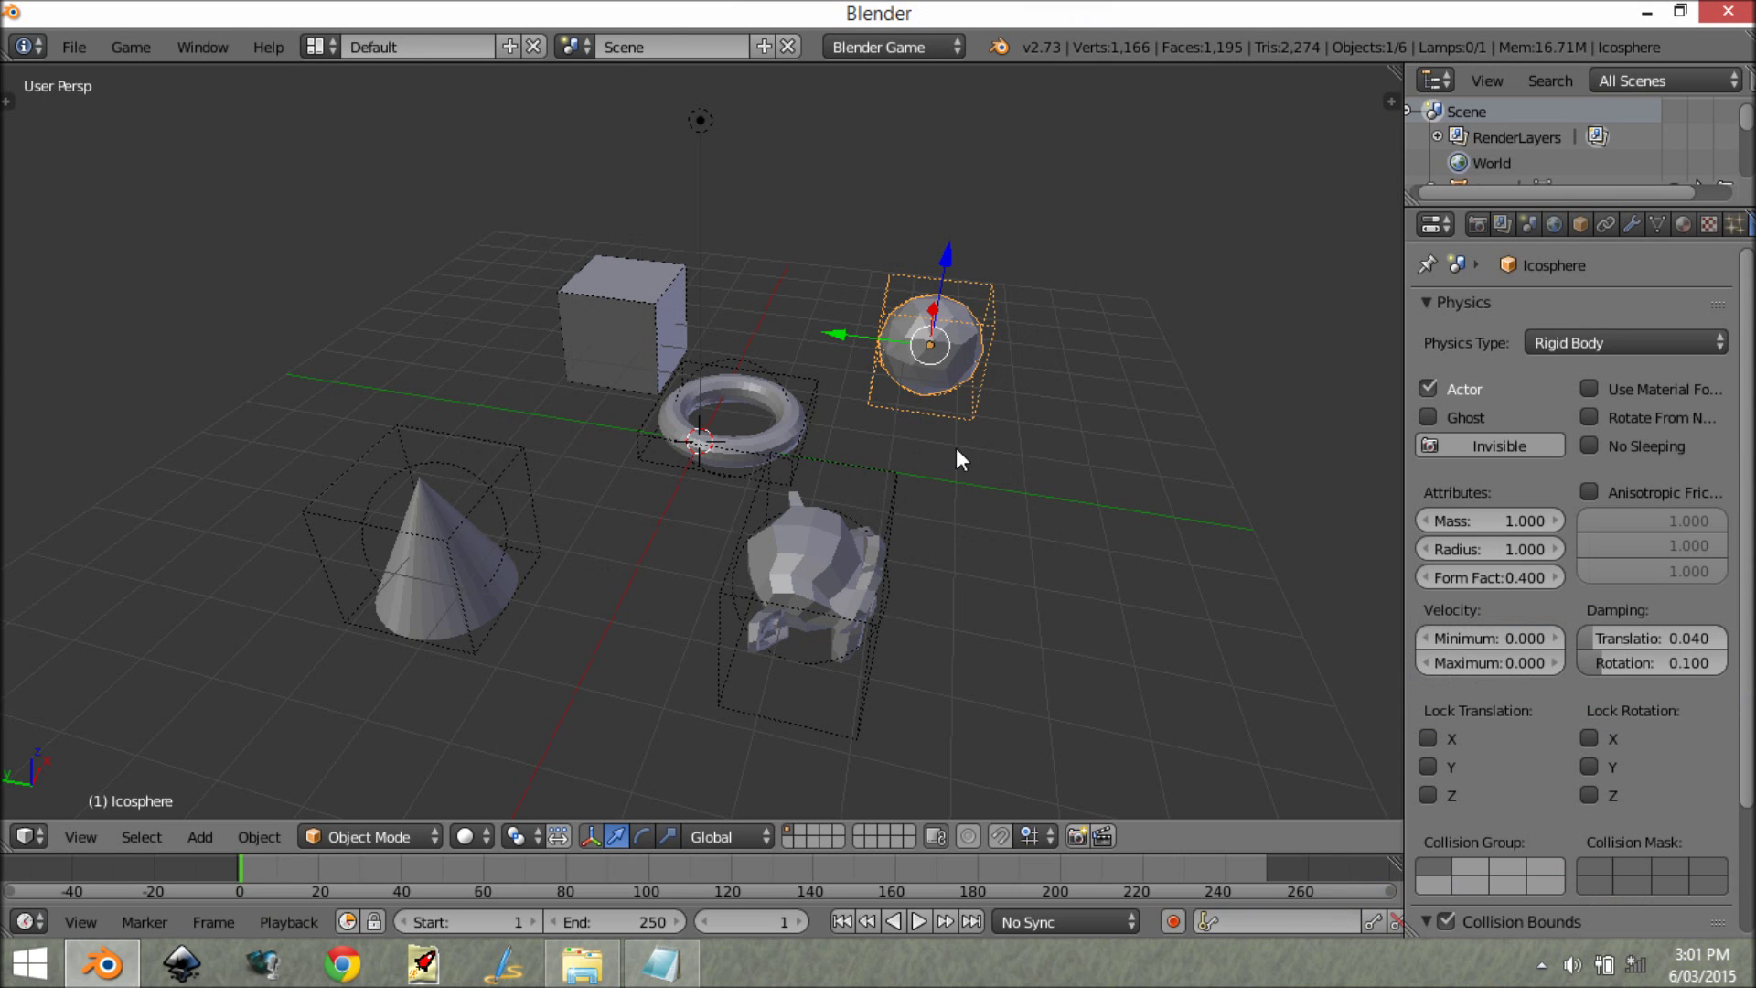
middle_click_drag(990, 463, 992, 514)
middle_click_drag(773, 623, 727, 472)
key("a")
key("a")
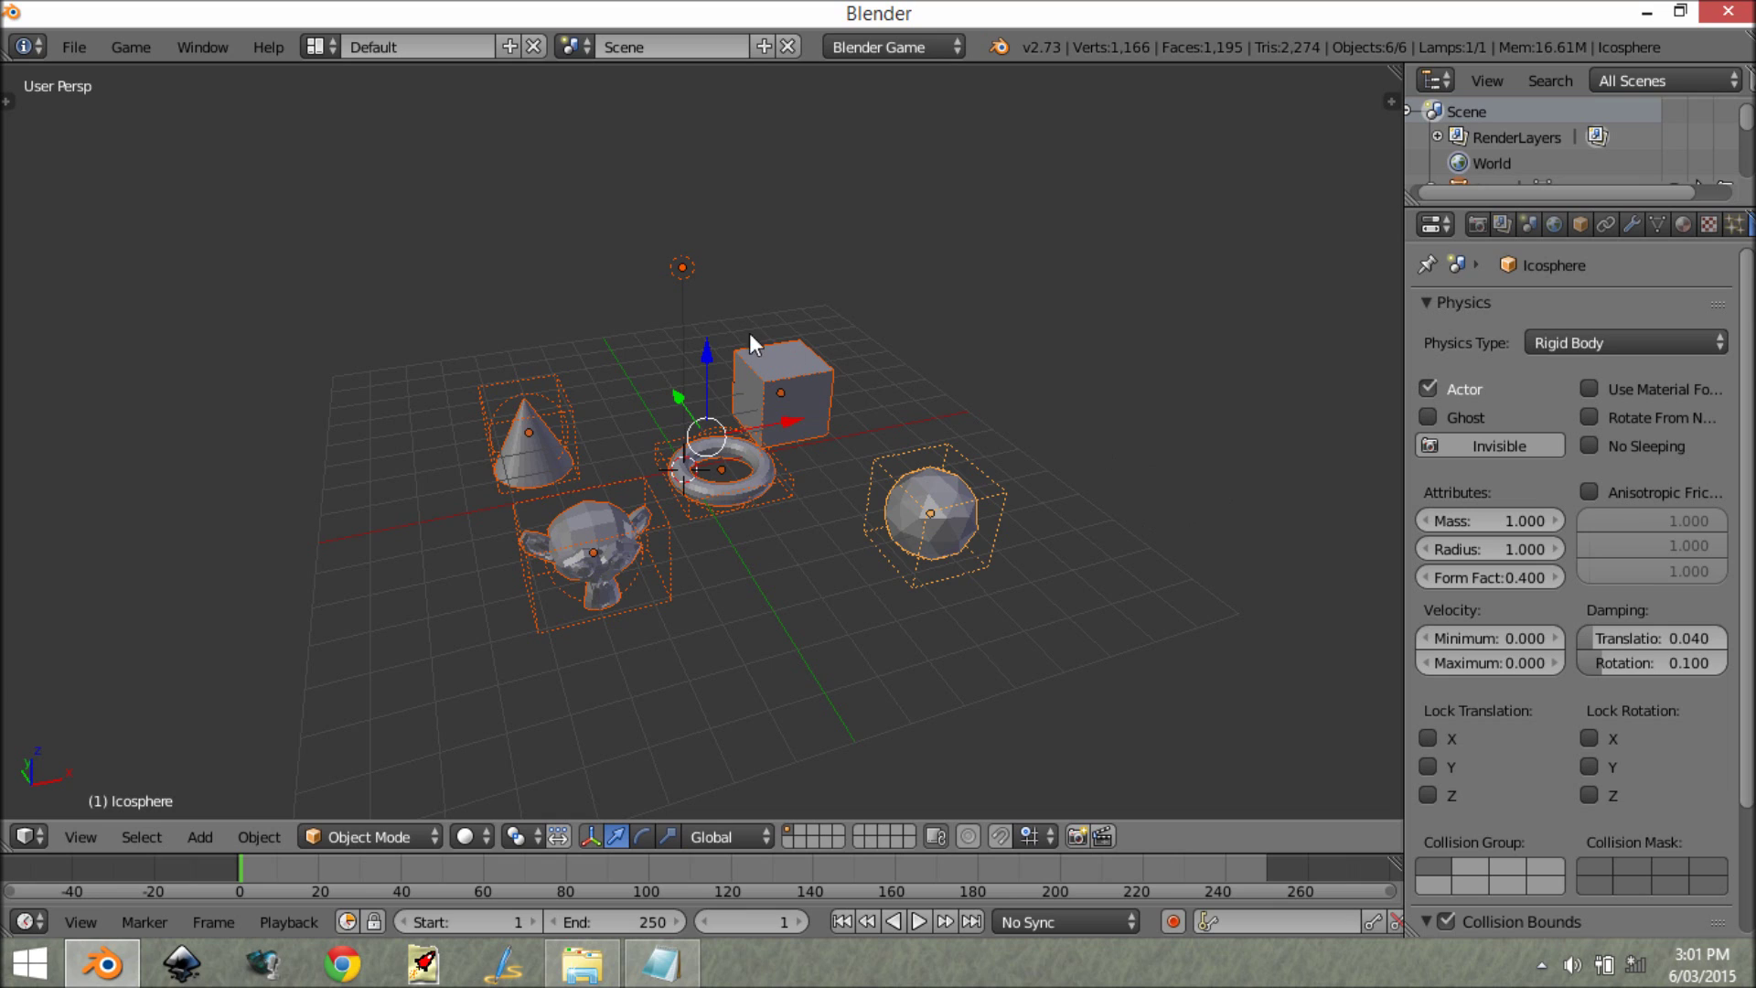
key("a")
key("a")
middle_click_drag(935, 429, 747, 351)
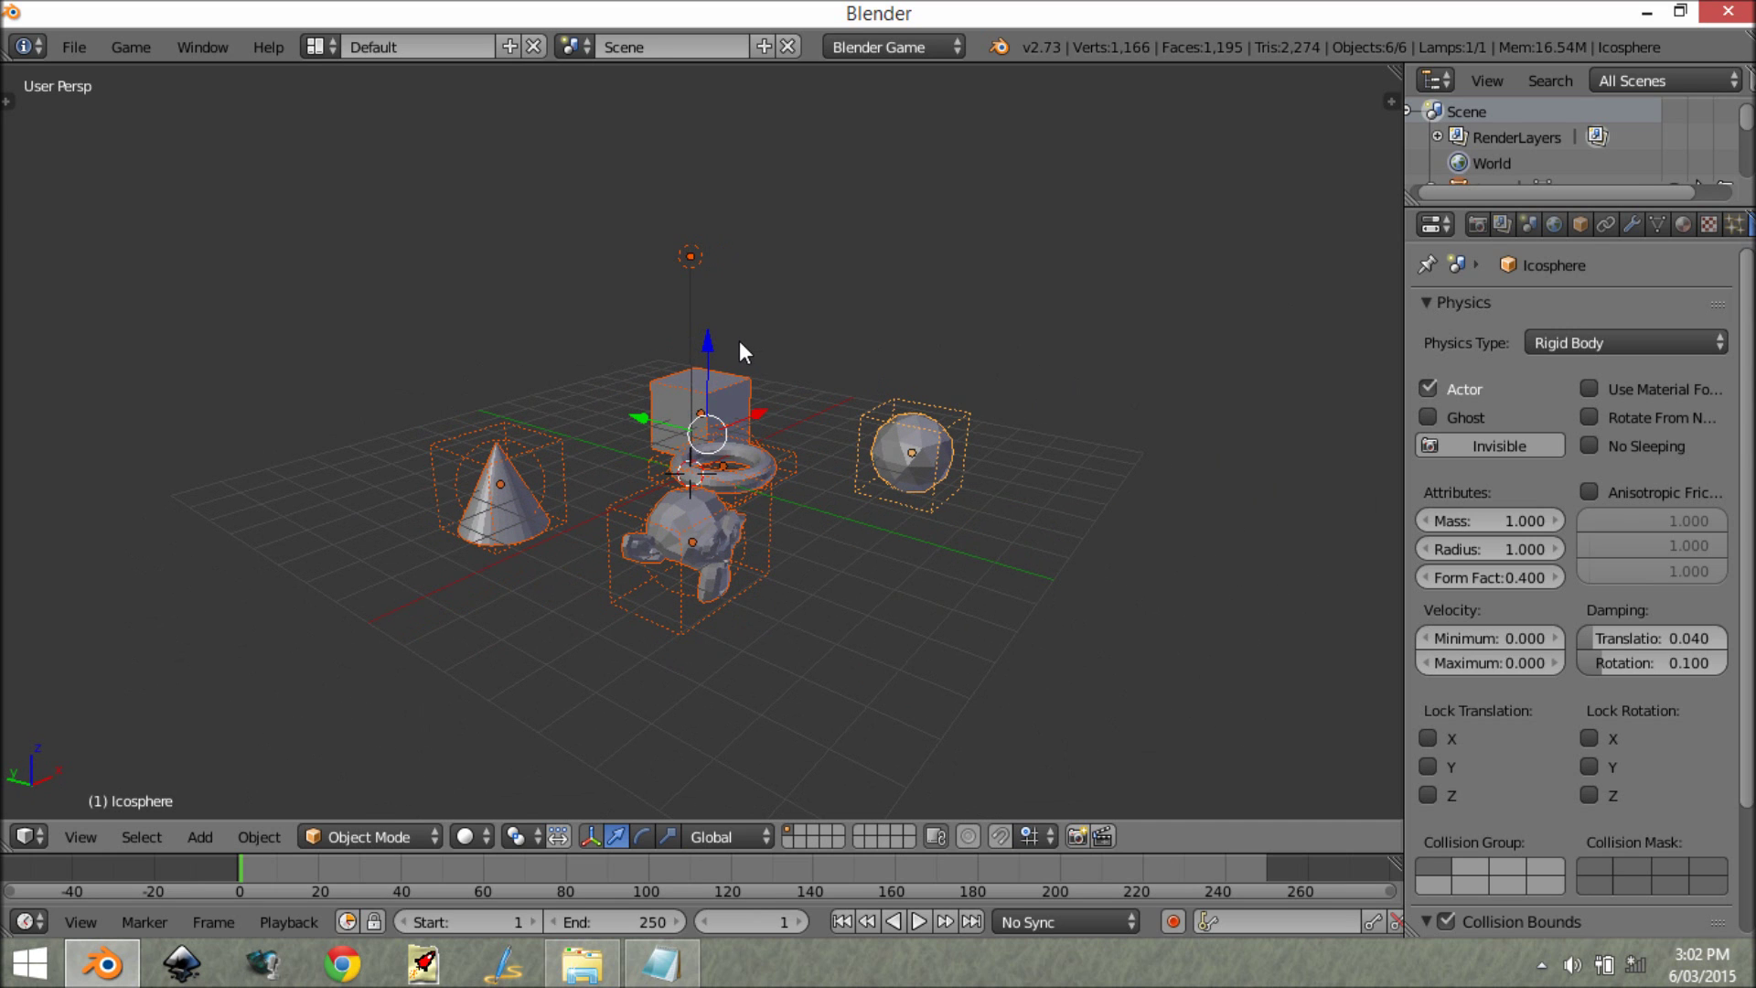
key("a")
middle_click_drag(794, 402, 851, 482)
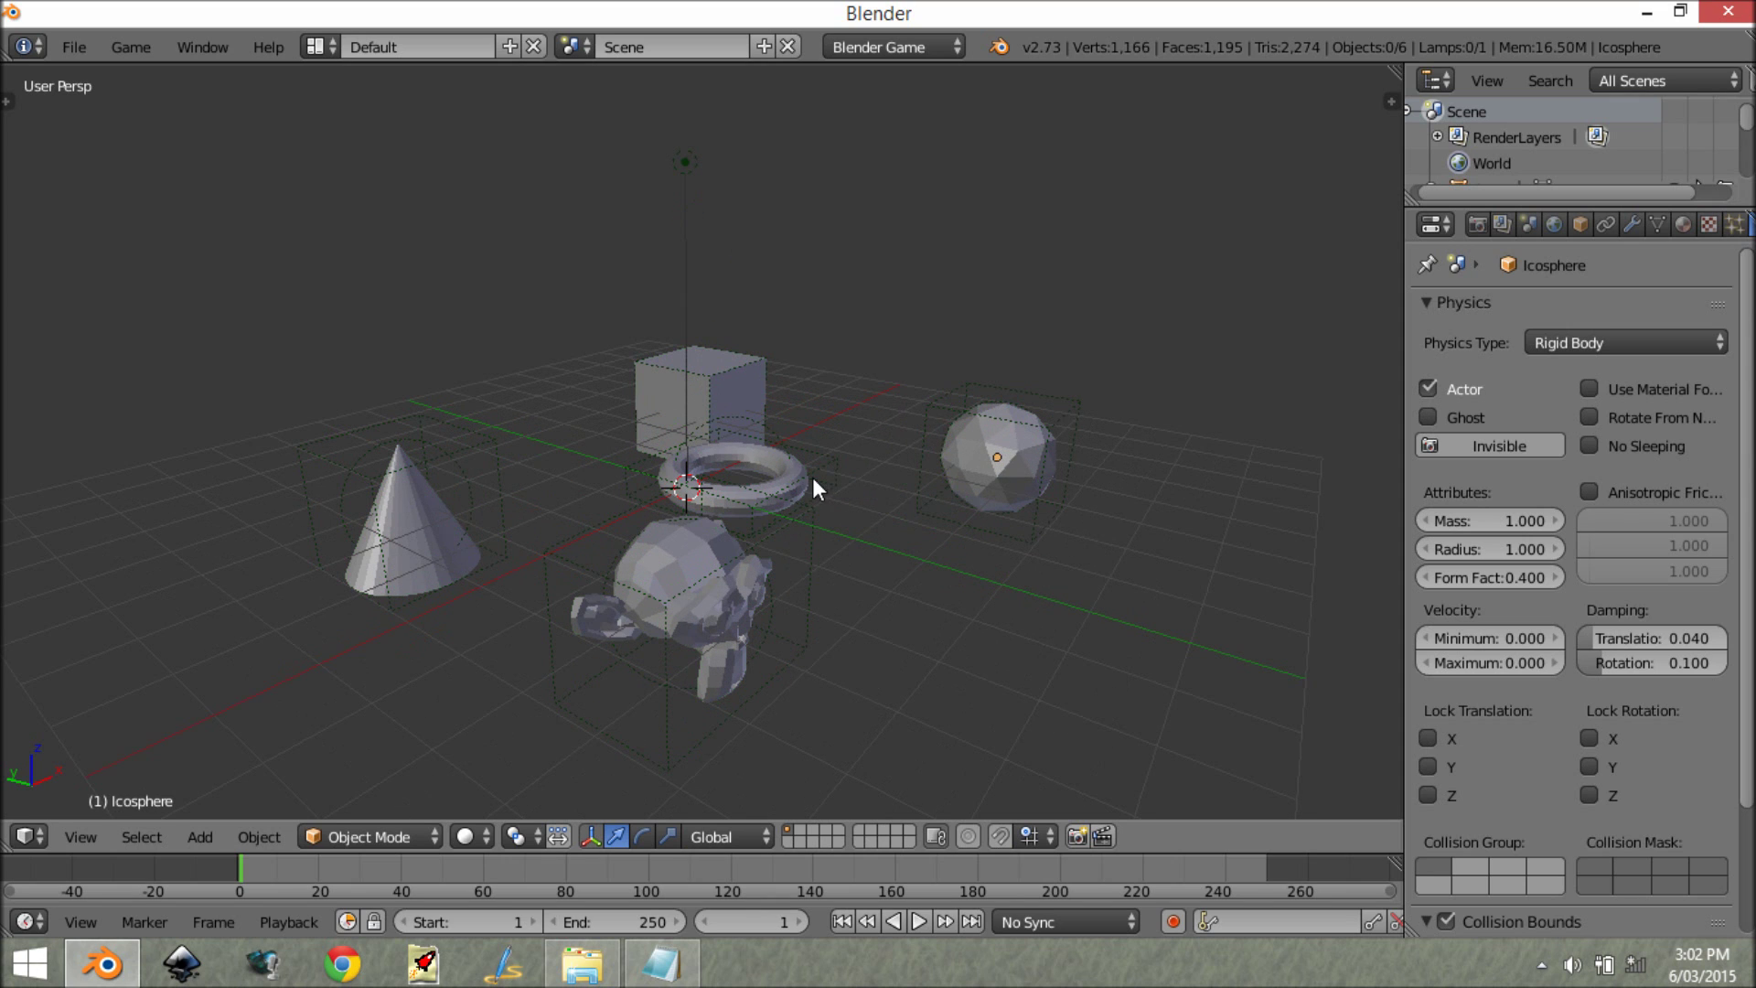
Step: Select the torus and scroll its Object properties down to the Groups panel
right_click(813, 477)
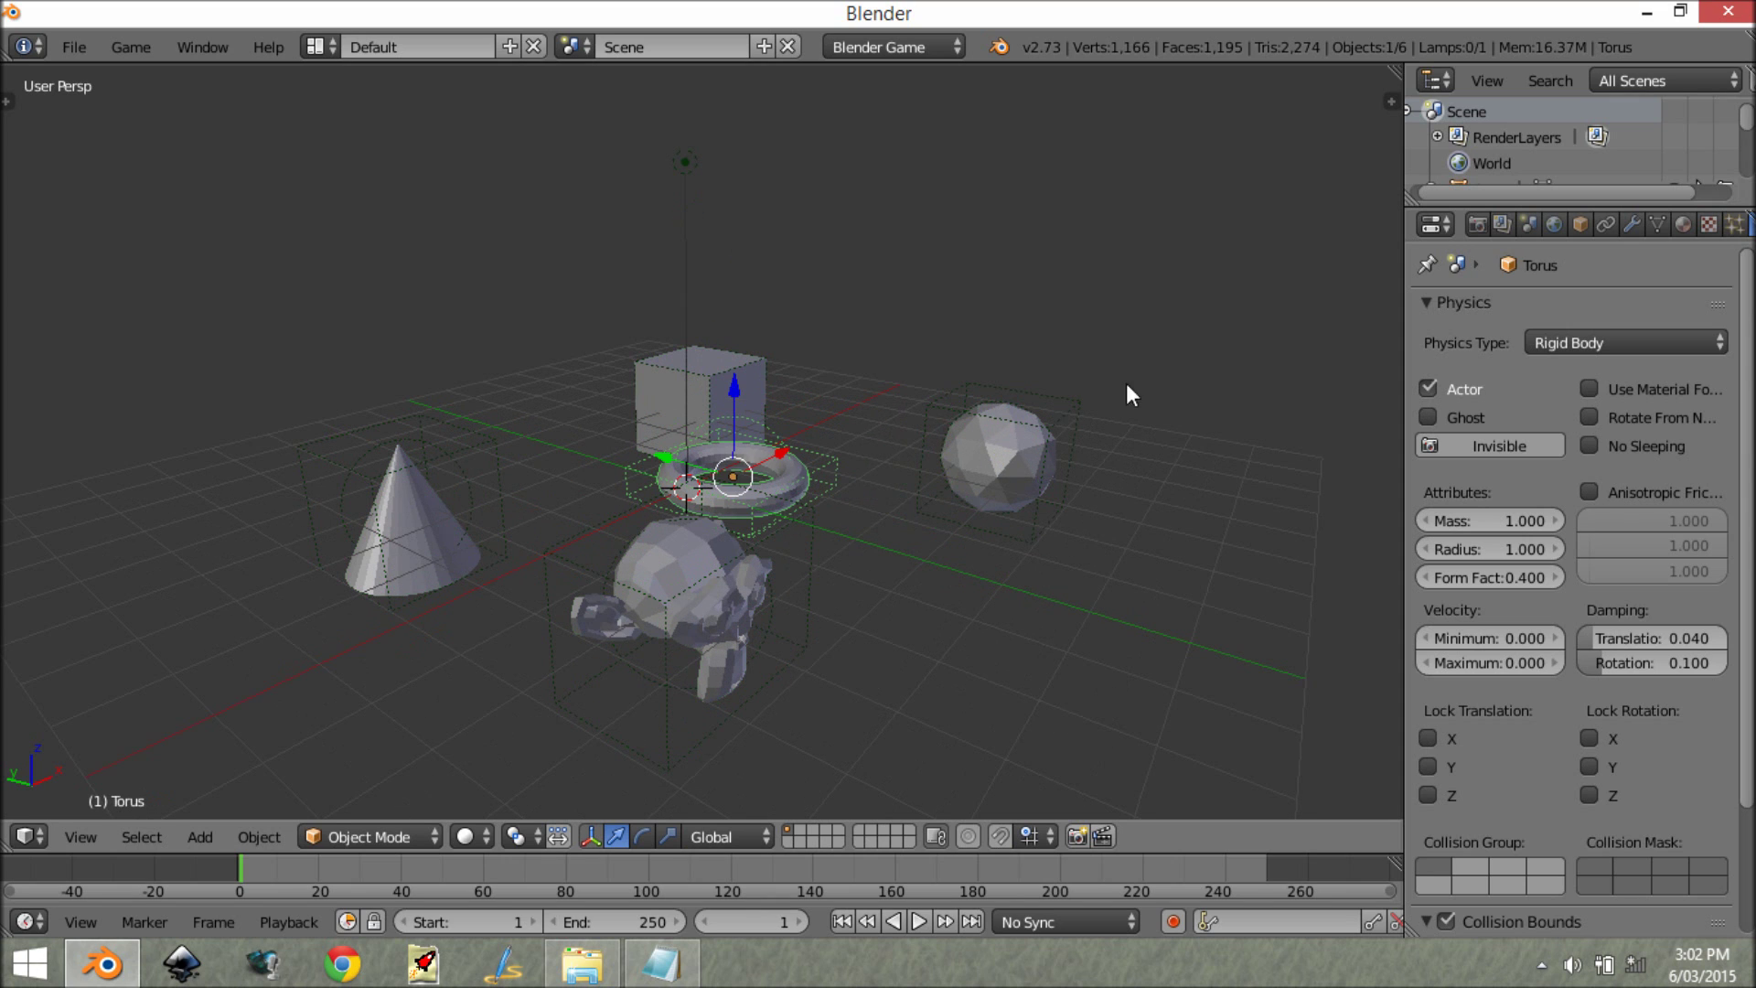
left_click(1582, 225)
scroll(1555, 538, "down", 4)
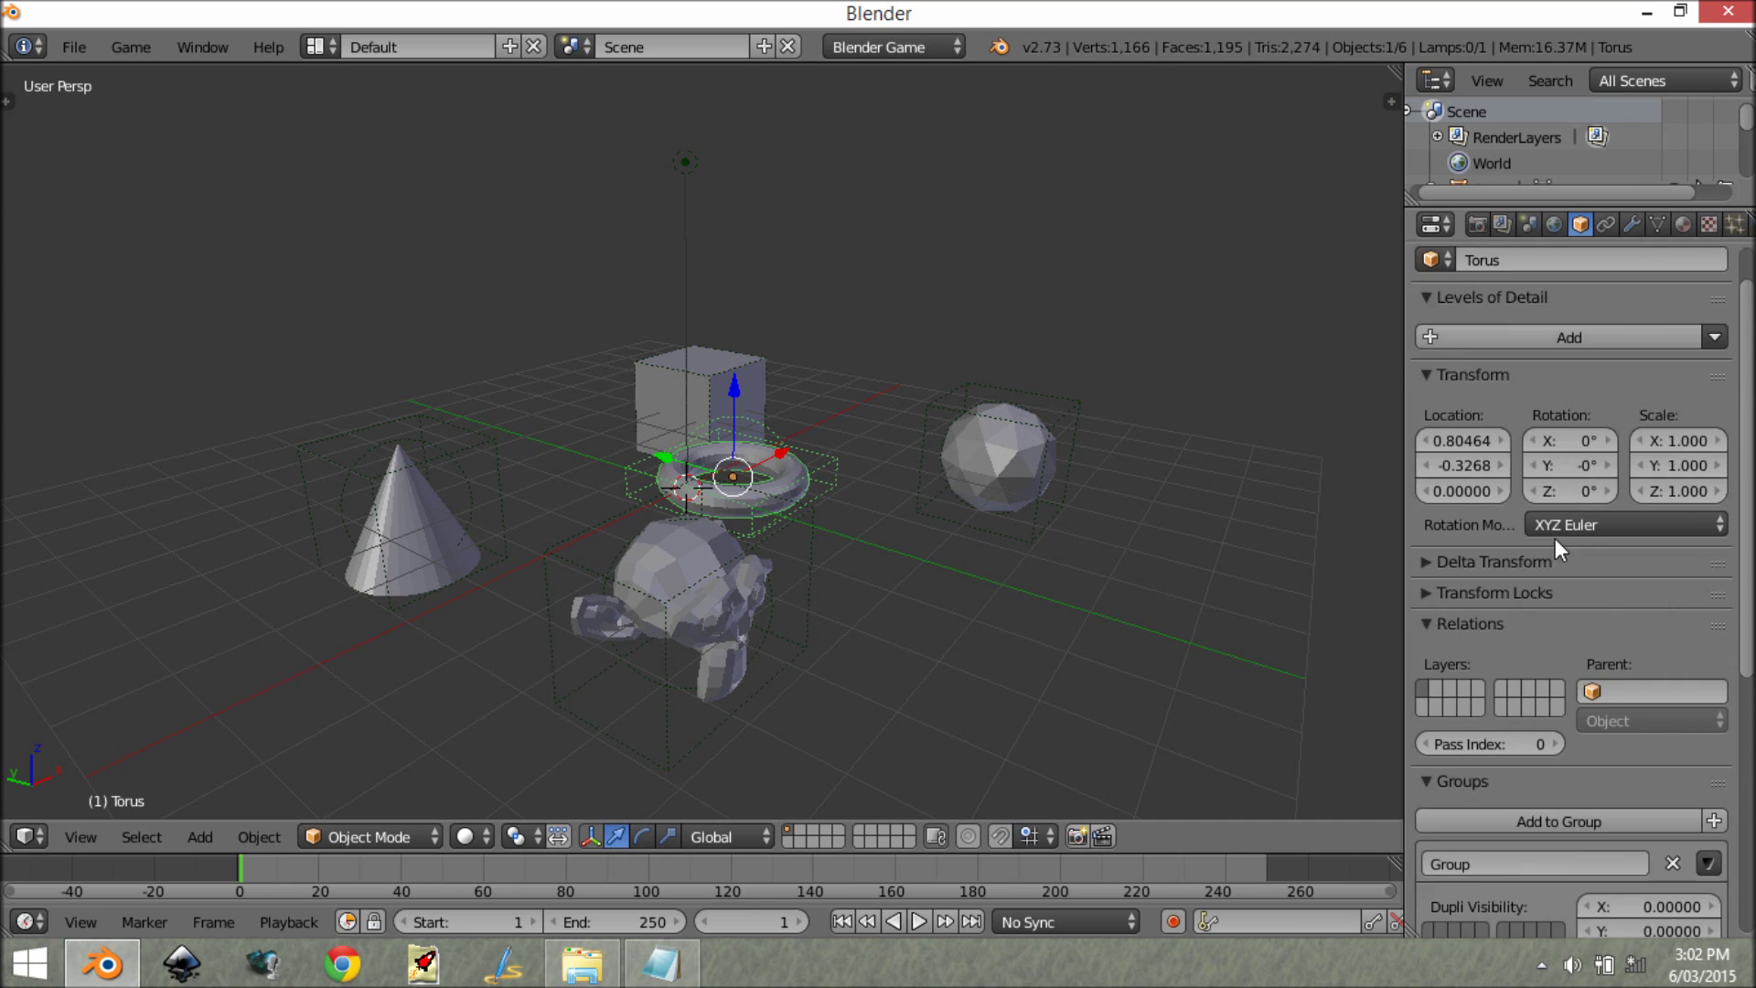
scroll(1527, 545, "down", 3)
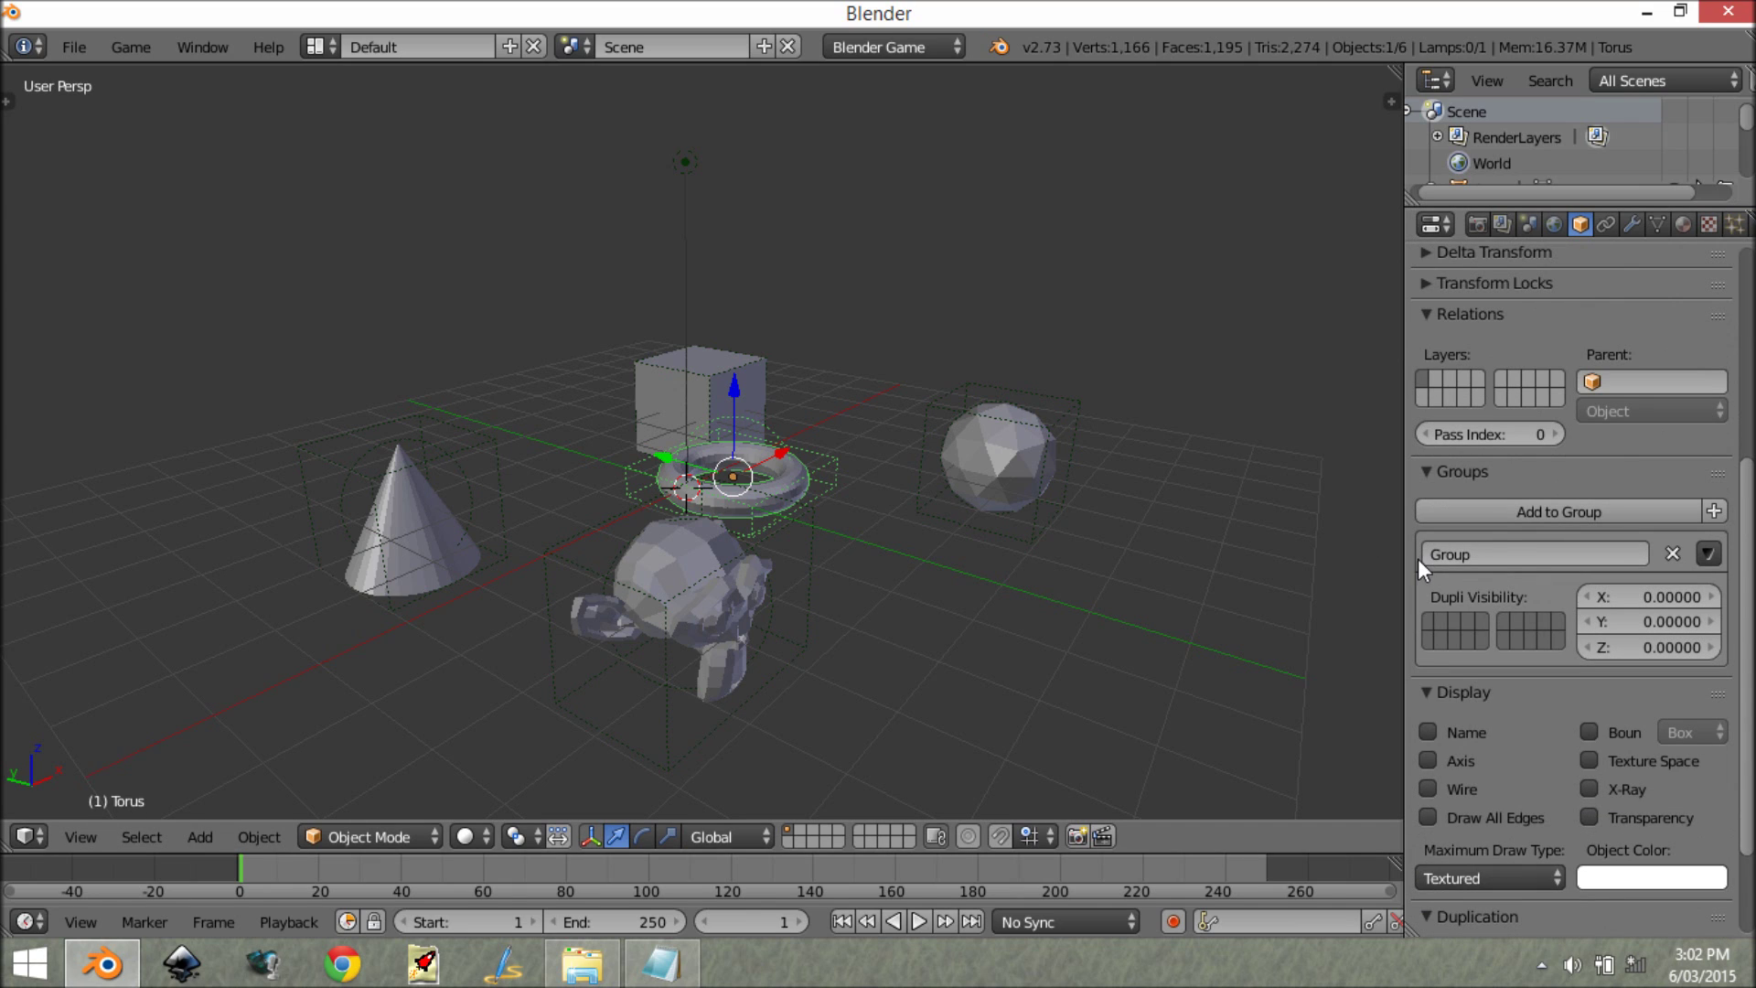
Step: Rename the torus's group from Group to 'obj add', correcting typos along the way
left_click(1539, 553)
type("ojb")
key("BackSpace")
key("BackSpace")
key("BackSpace")
type("obj")
key("BackSpace")
key("BackSpace")
type("jb")
key("BackSpace")
key("BackSpace")
type("bj add")
key("Return")
Step: Select all objects, lamp included, and move them to layer 10
middle_click_drag(981, 484, 589, 600)
right_click(589, 600)
right_click(765, 485)
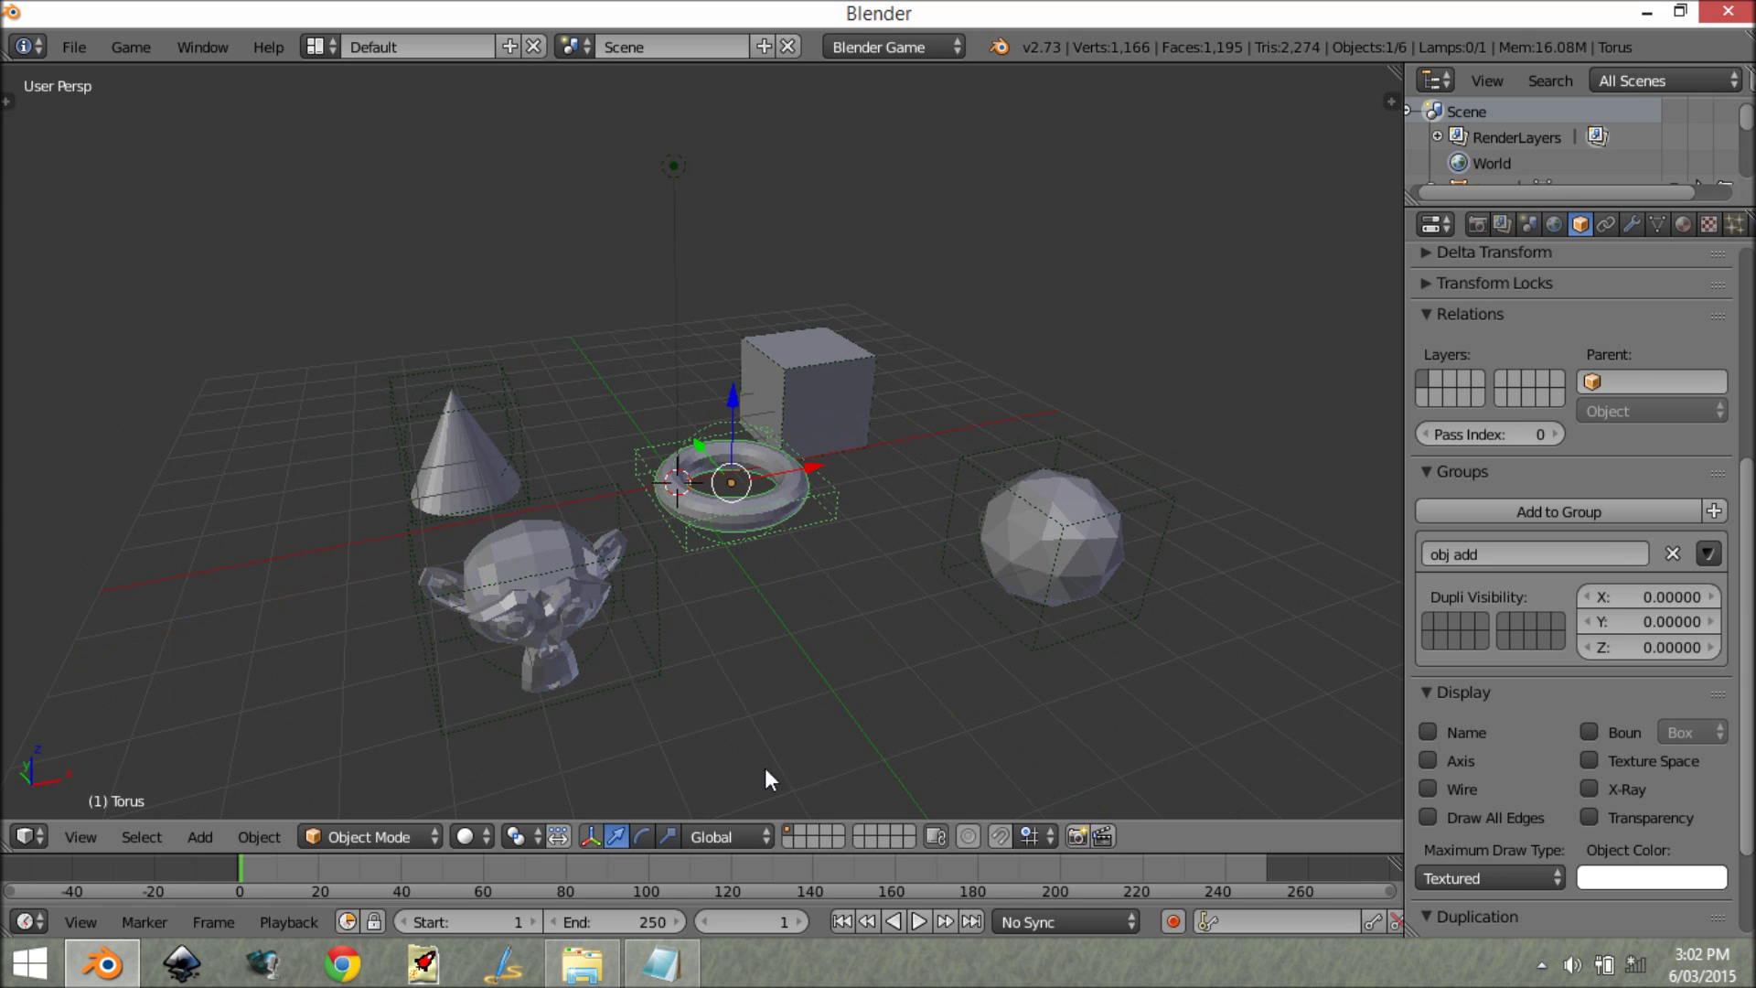
middle_click_drag(689, 204, 816, 411)
key("a")
key("a")
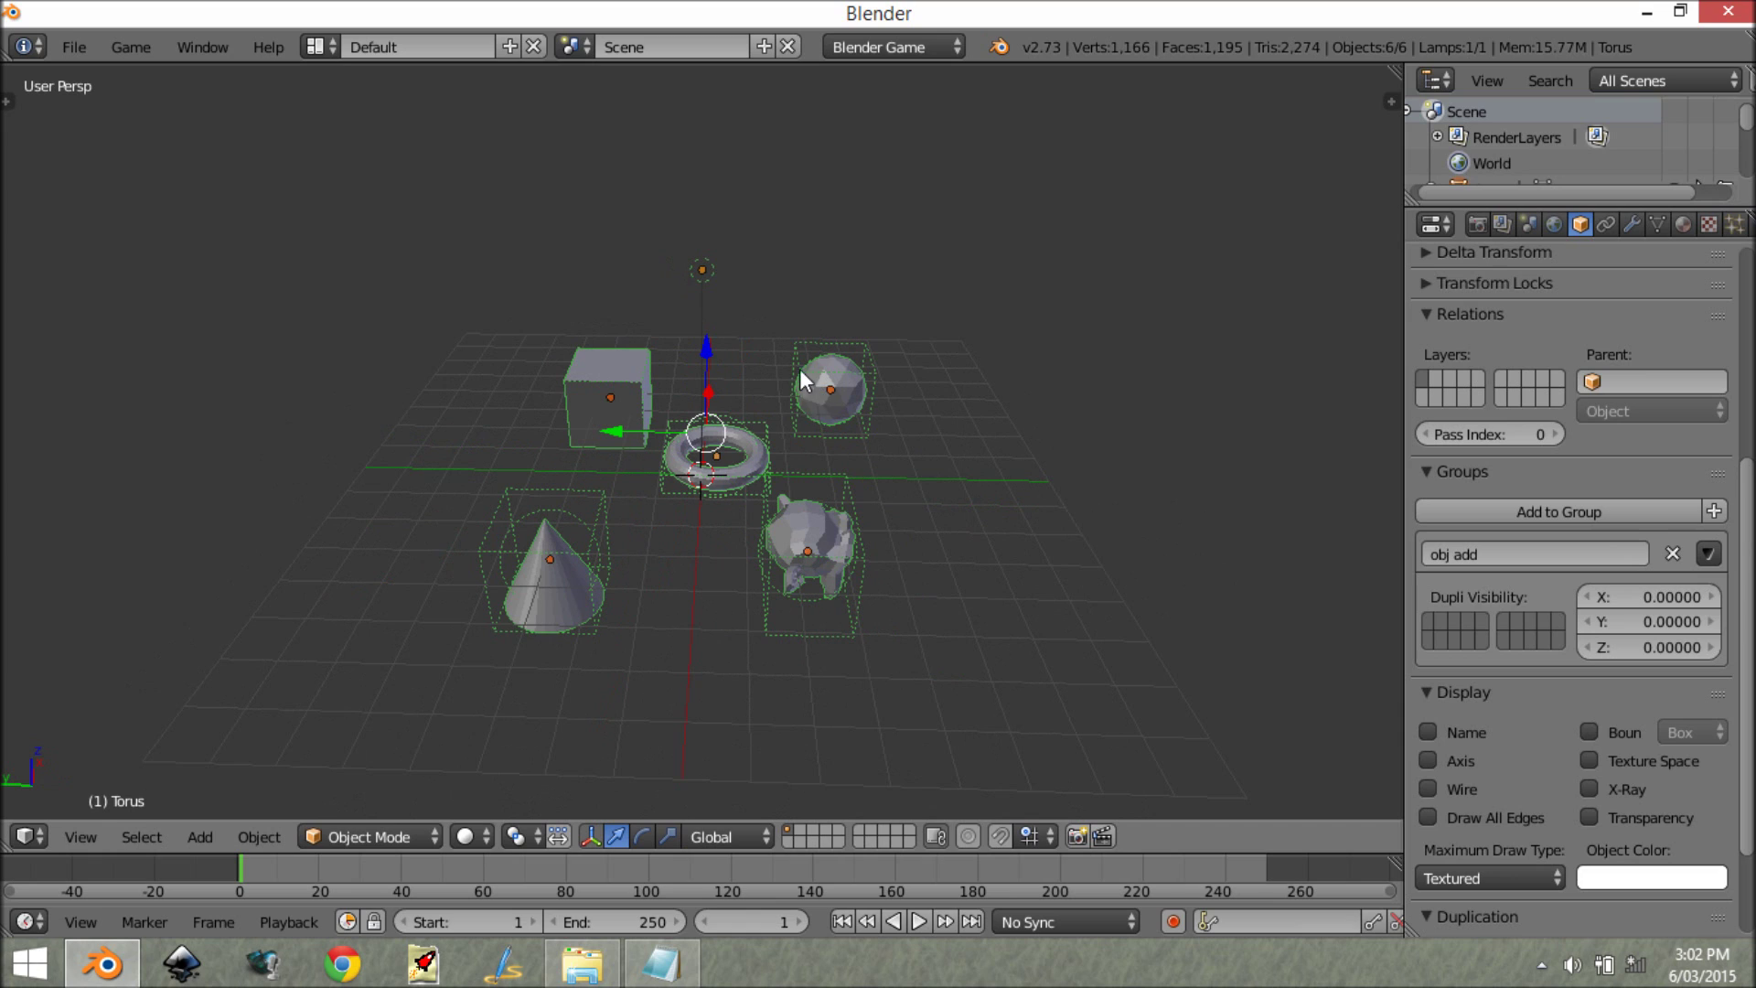
key("m")
key("m")
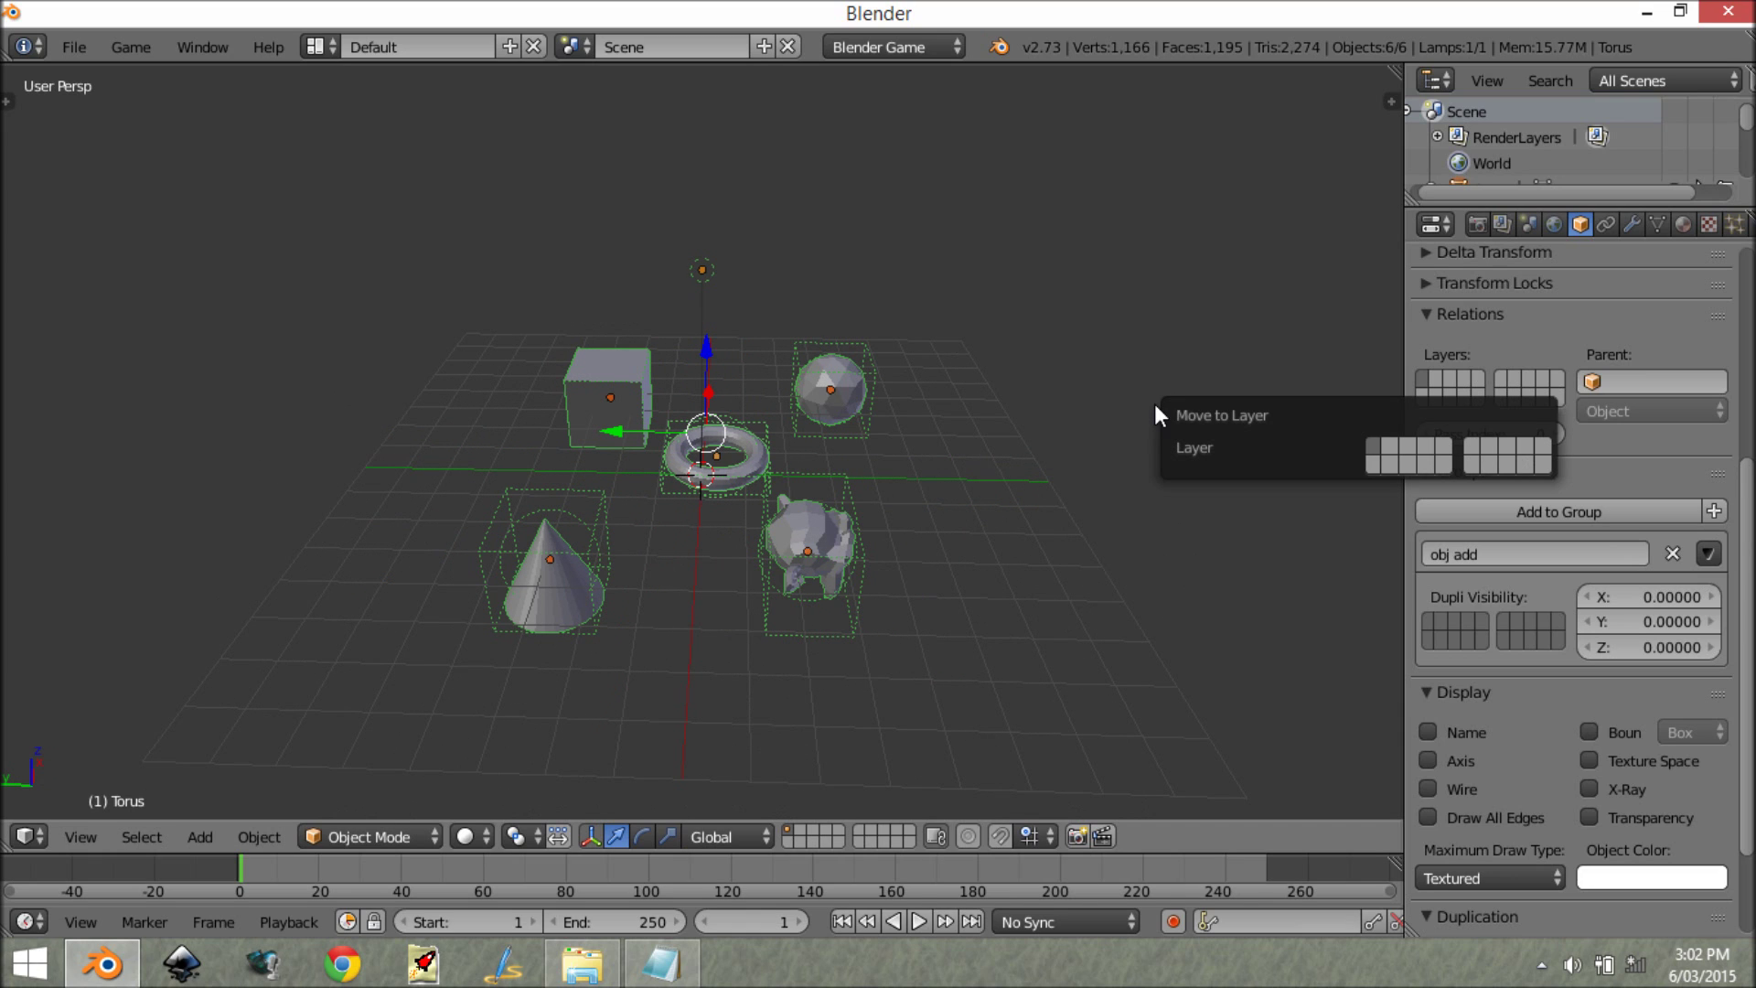
left_click(1546, 445)
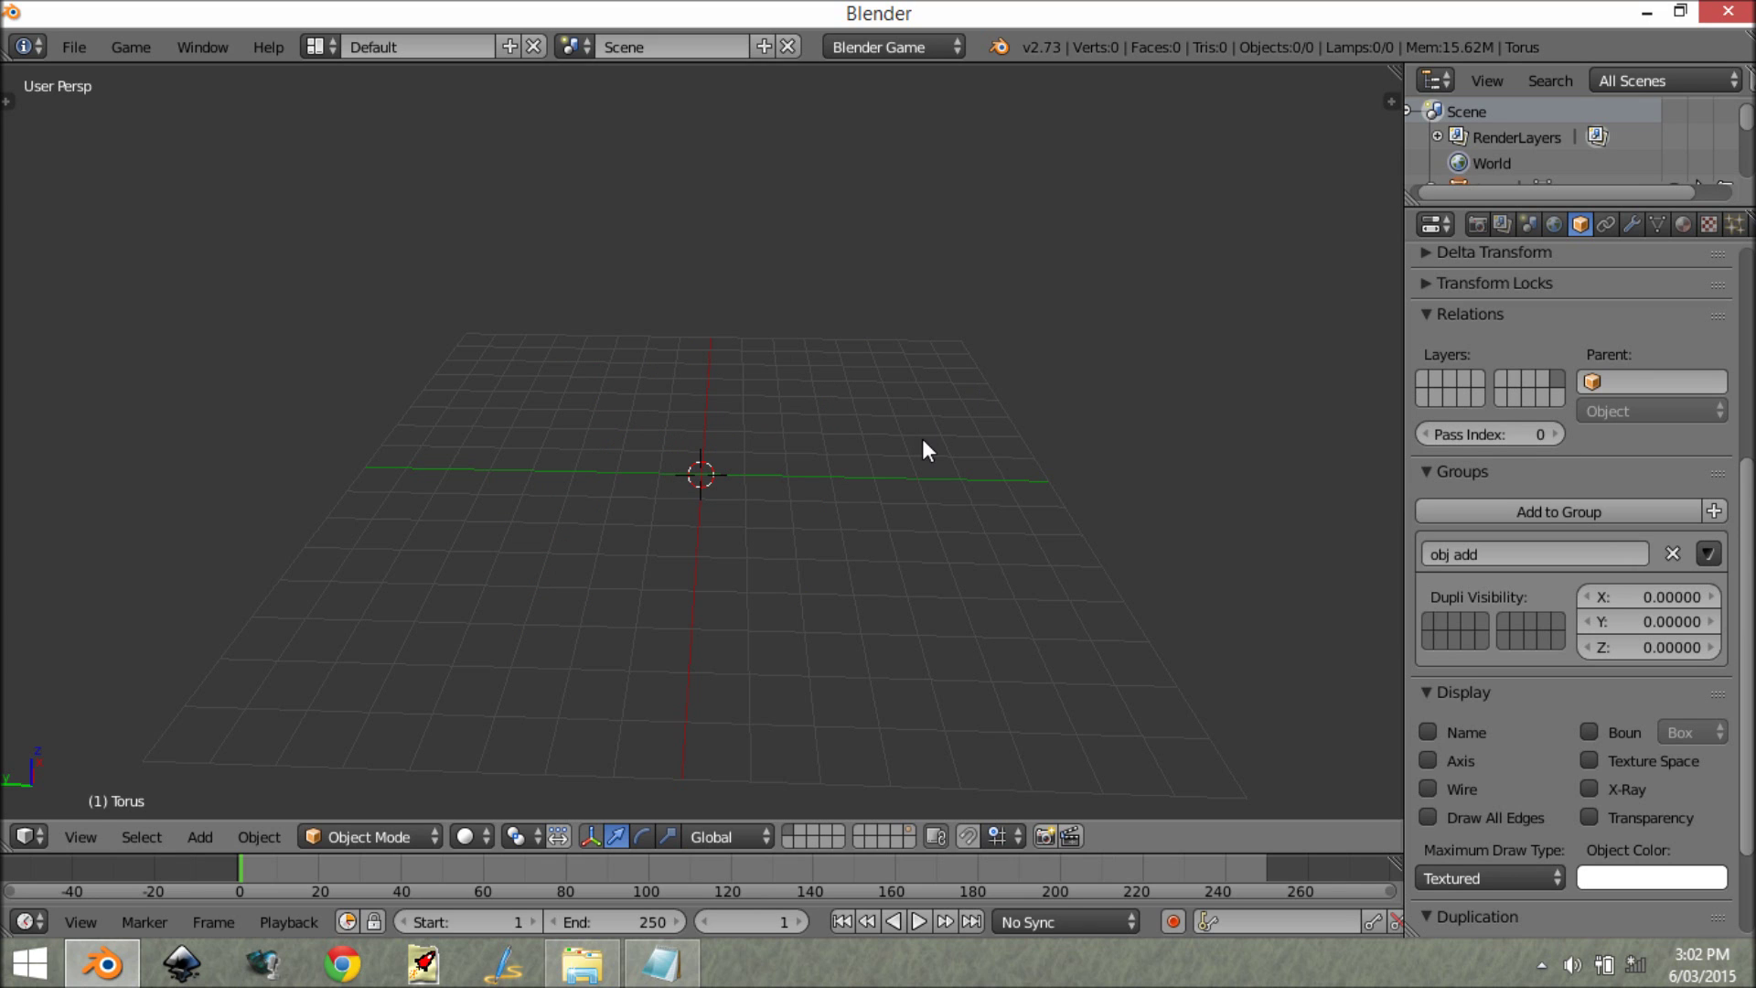
Step: Add a Group Instance of 'obj add' at the 3D cursor and orbit and zoom to inspect it
middle_click_drag(894, 393, 668, 482)
key("shift+a")
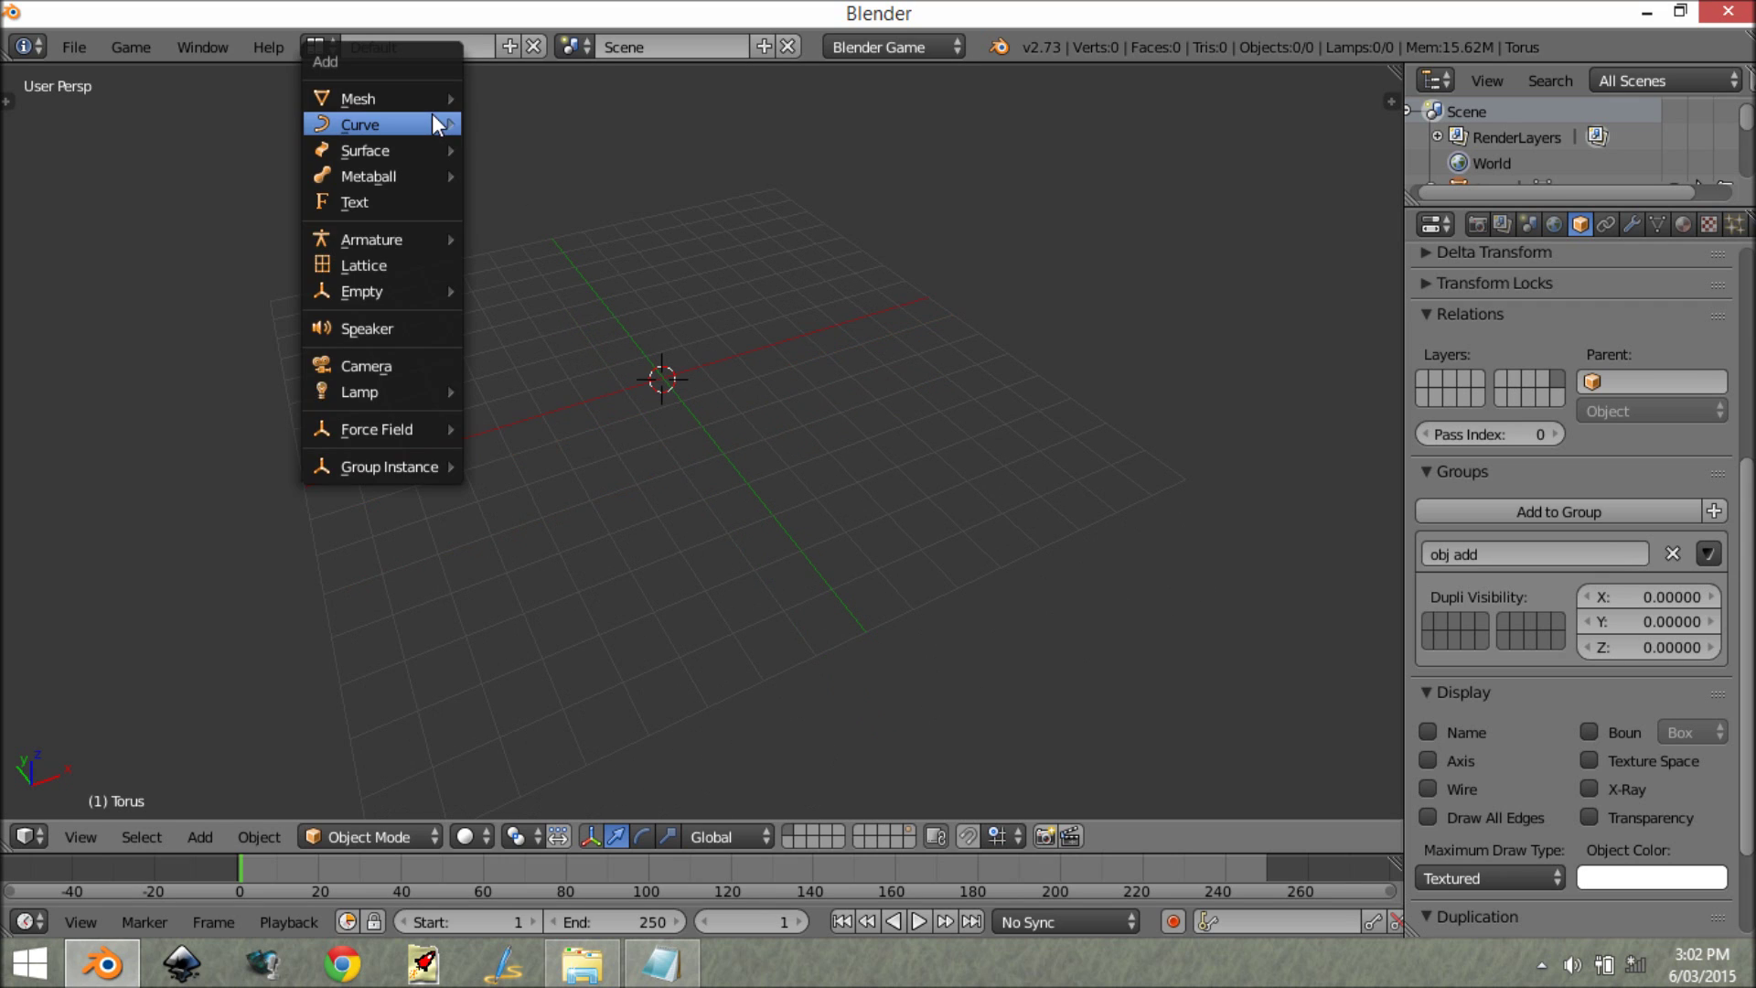
mouse_move(374, 469)
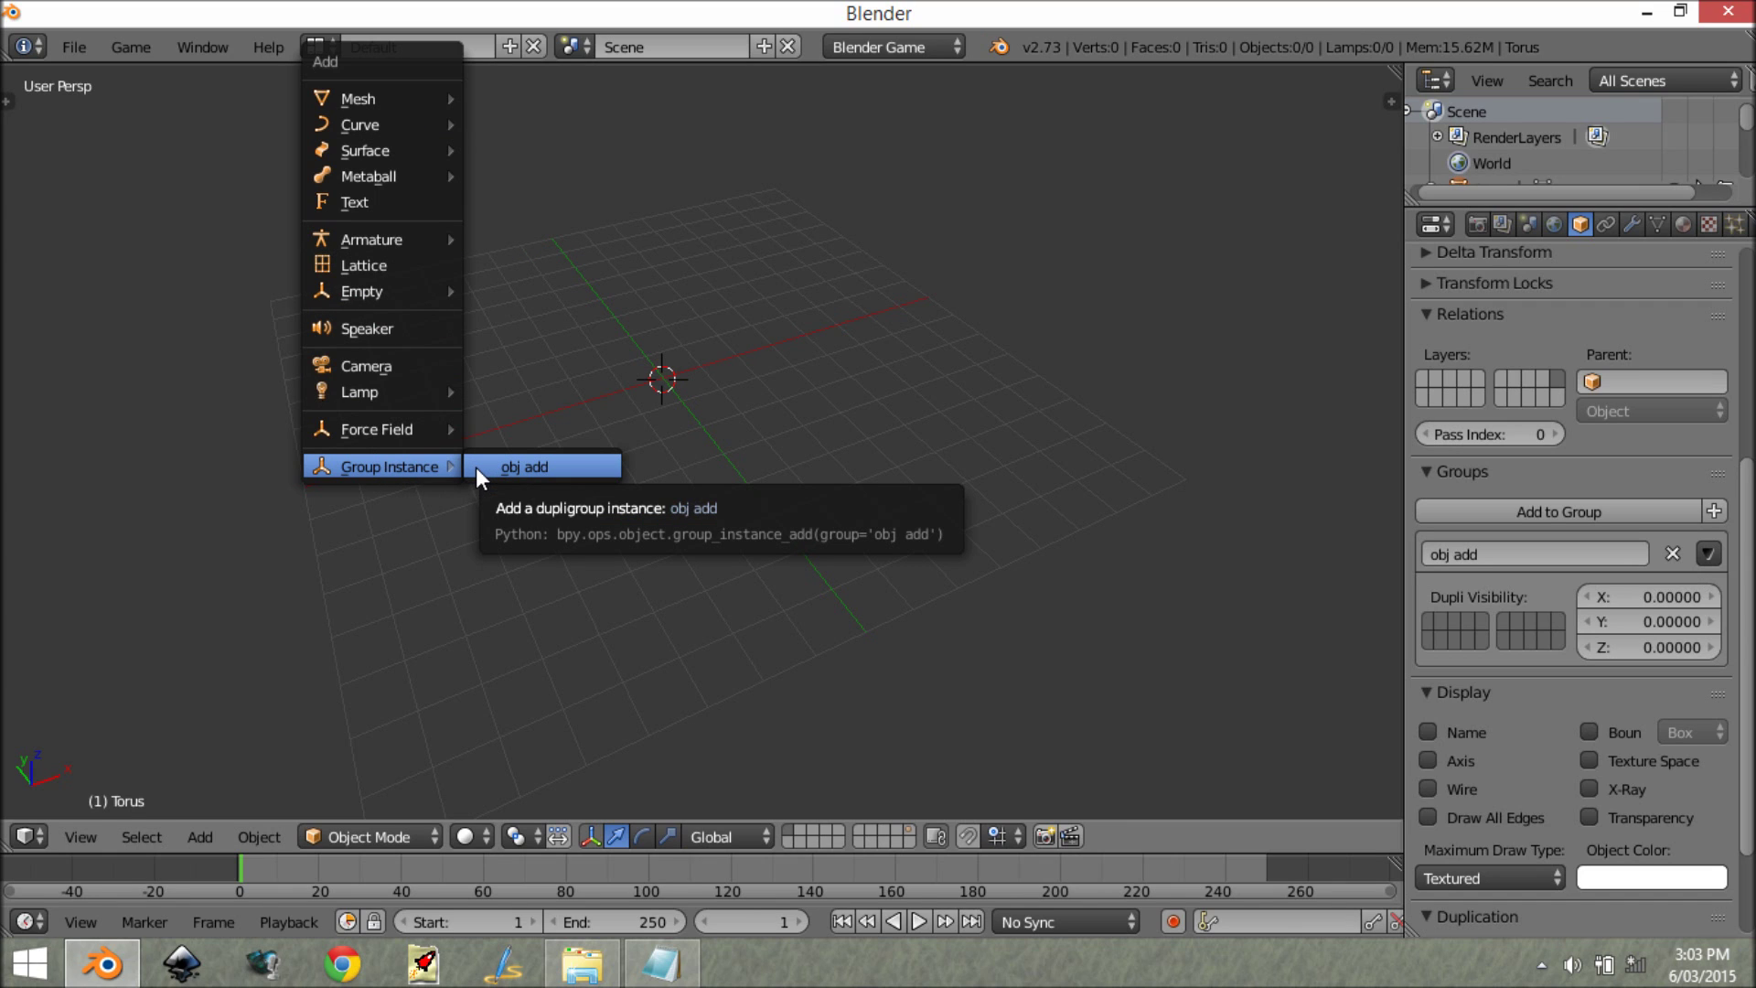
left_click(589, 467)
scroll(658, 434, "up", 3)
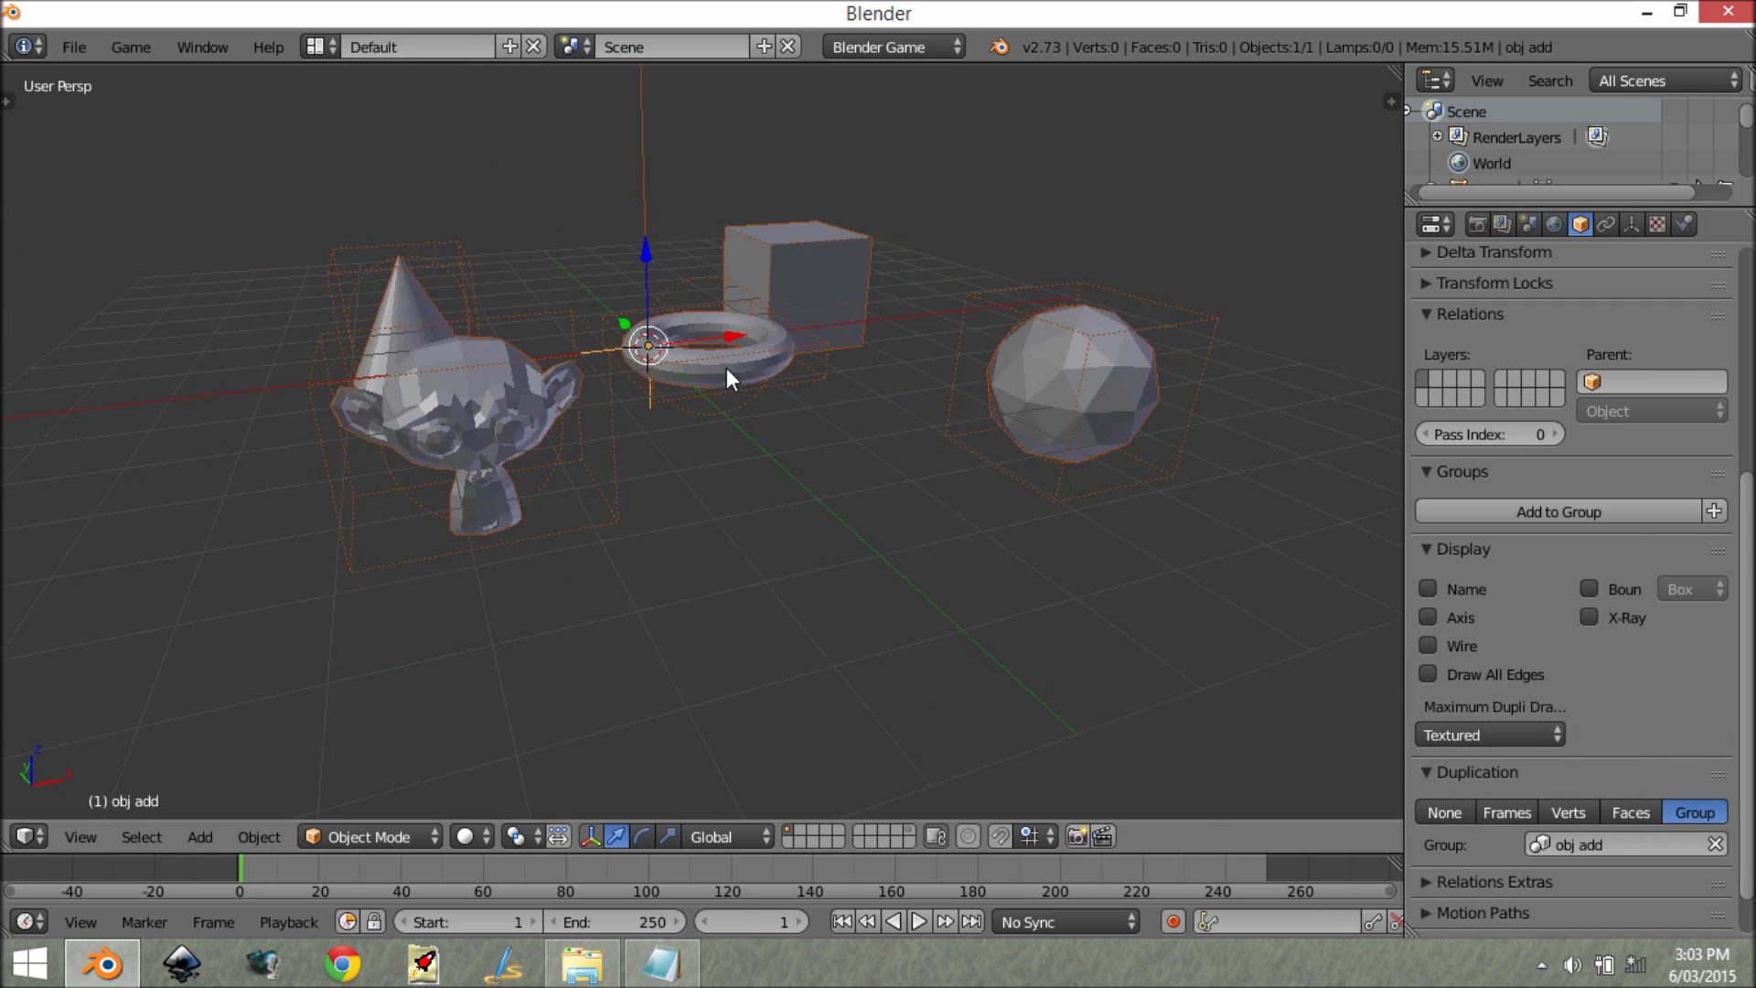
middle_click_drag(726, 368, 833, 384)
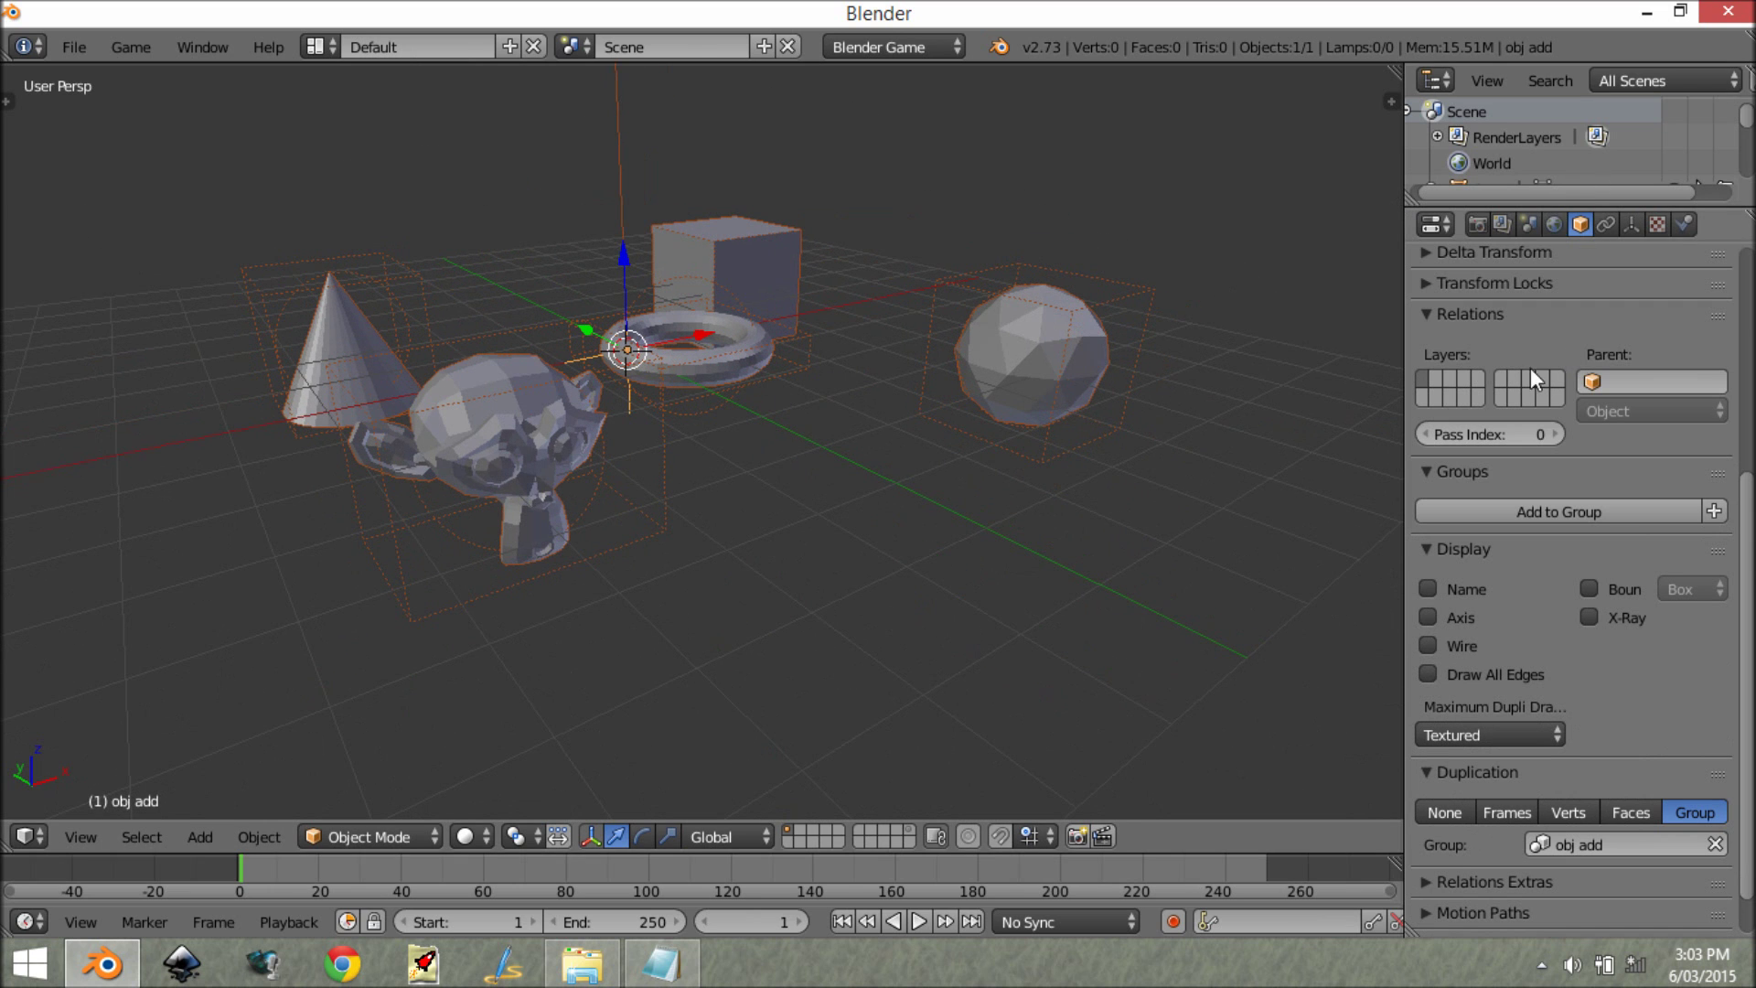
scroll(1427, 531, "up", 8)
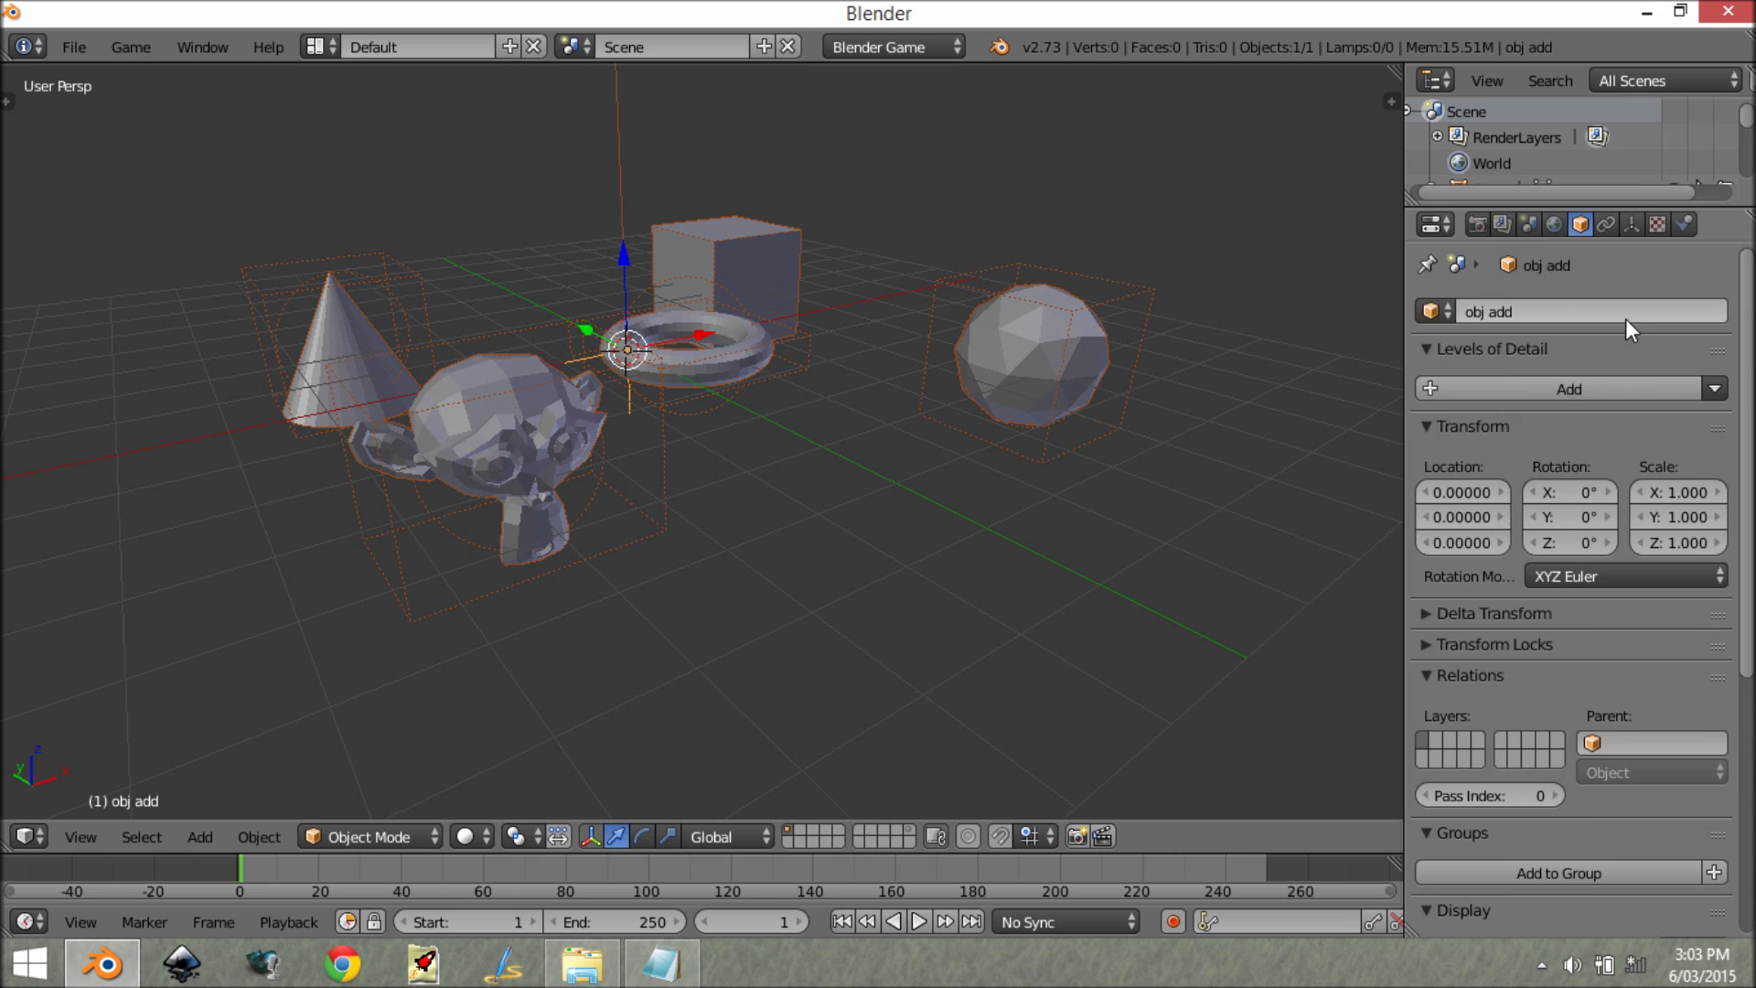
scroll(1562, 567, "down", 8)
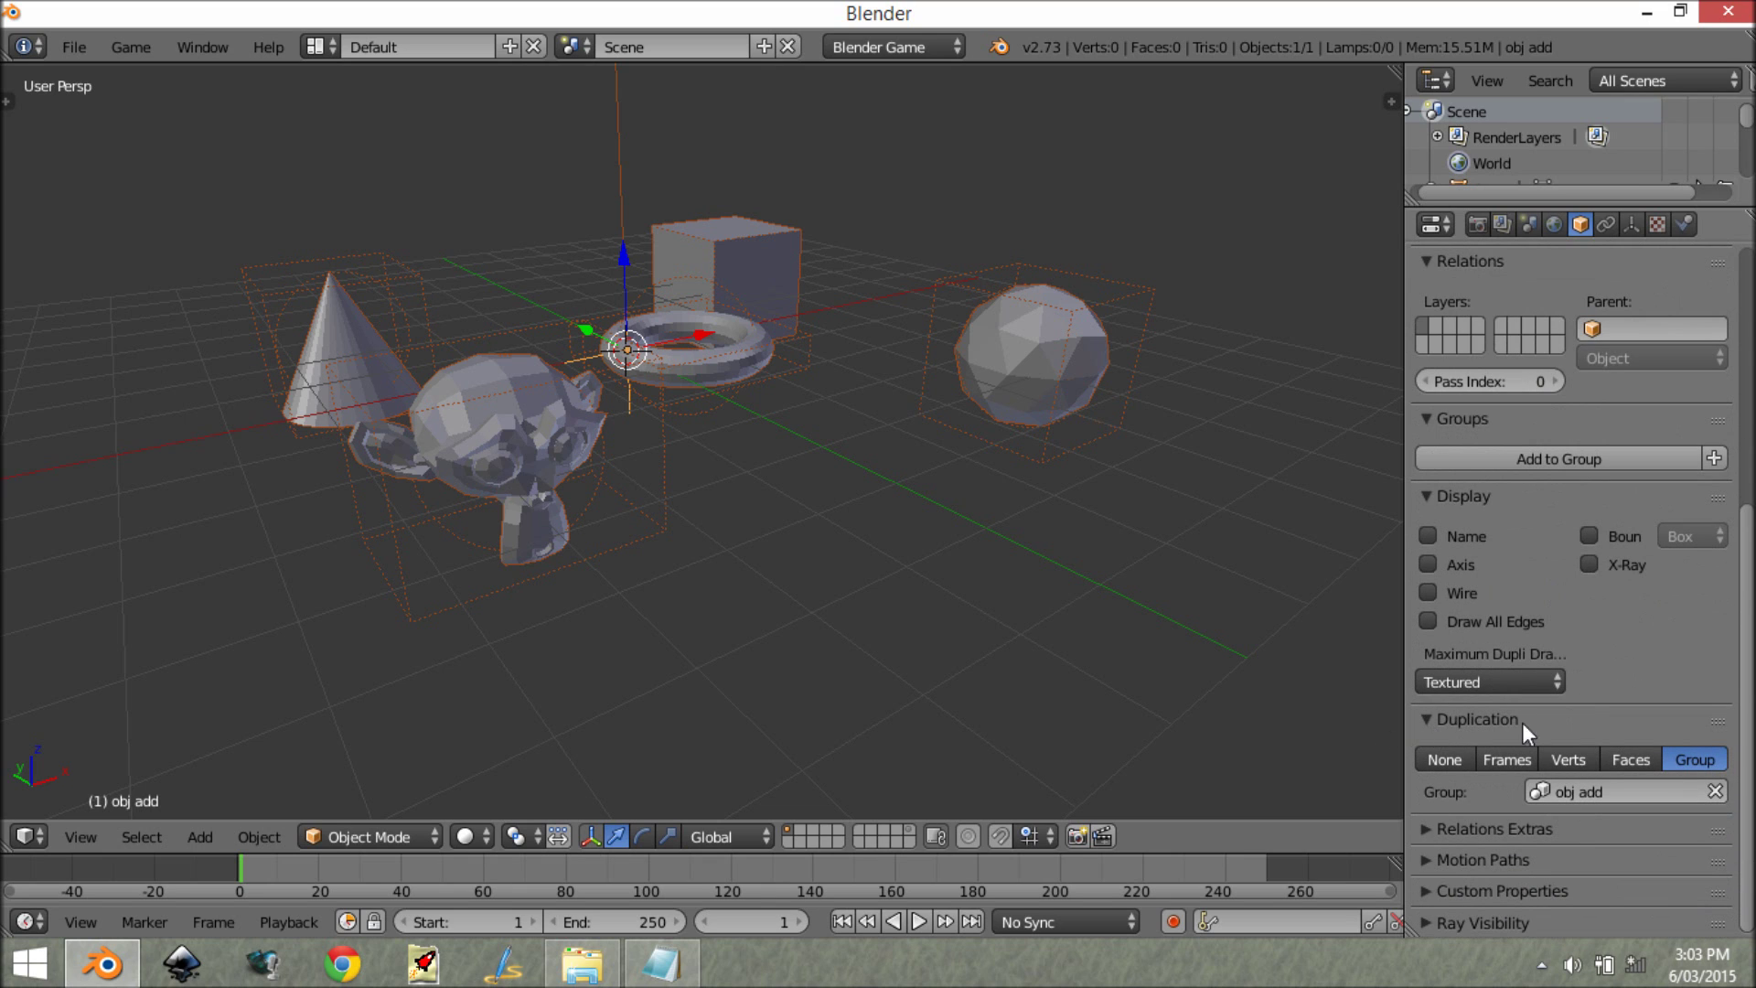
scroll(802, 575, "down", 4)
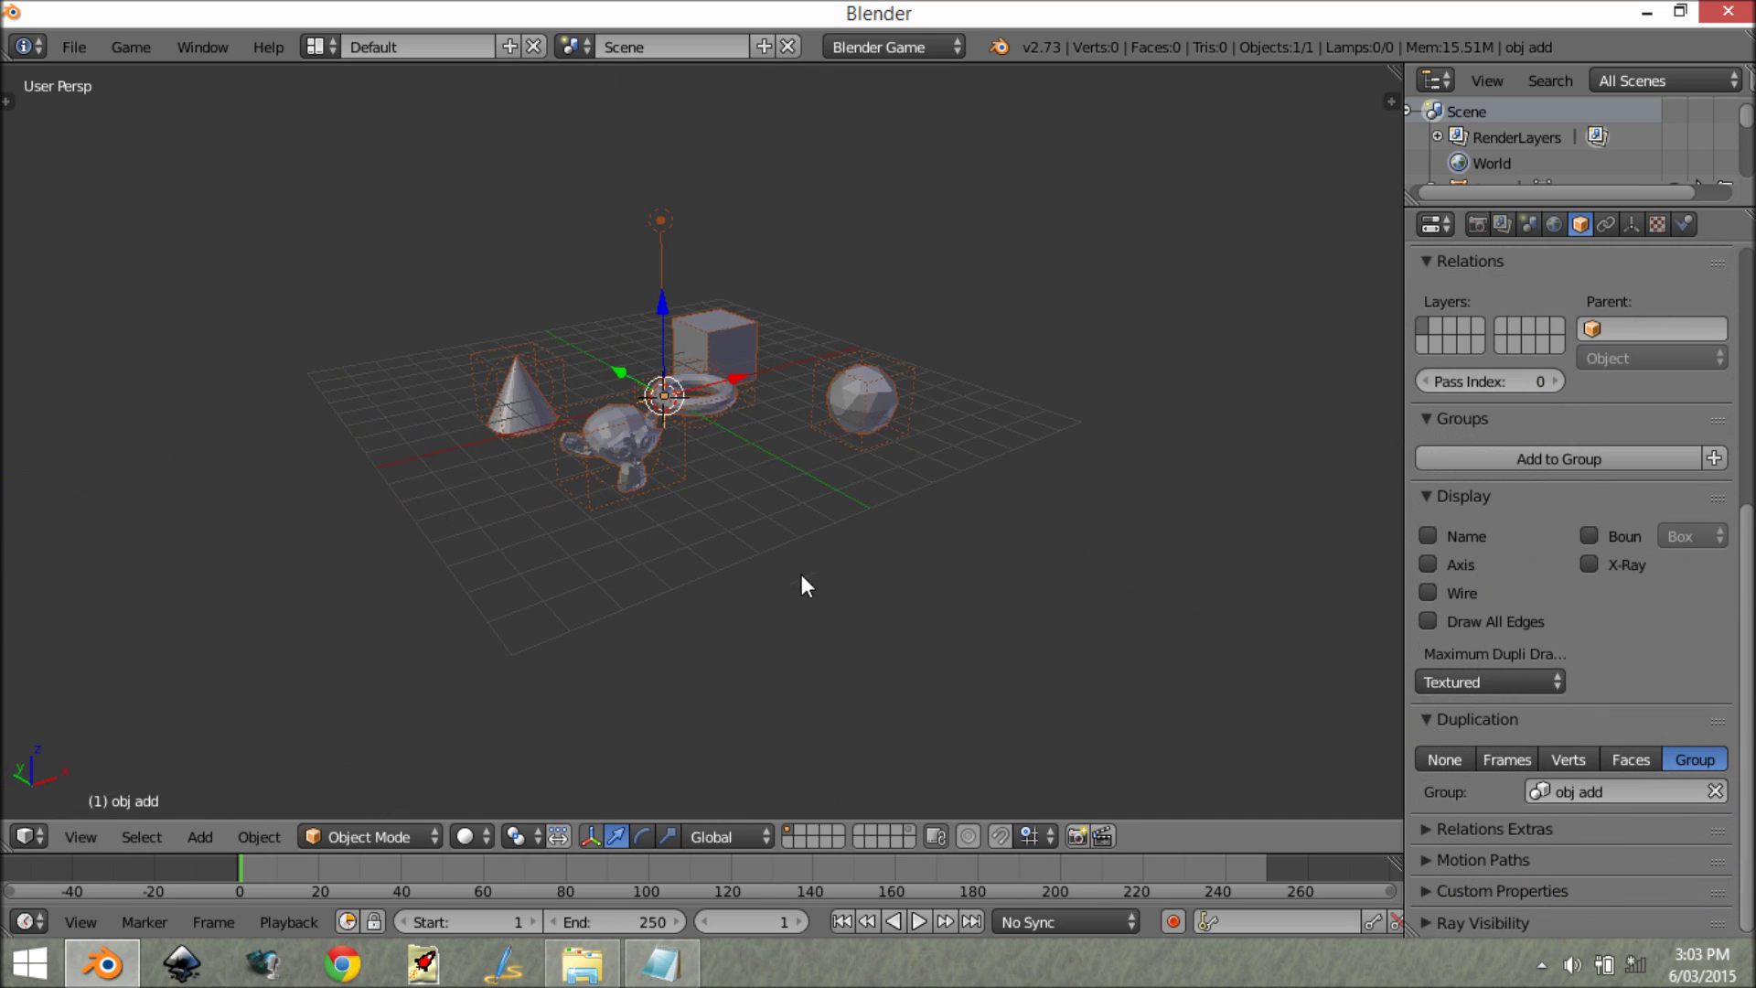
Step: Test-run the game with the group instance, then move the instance to a hidden layer
key("p")
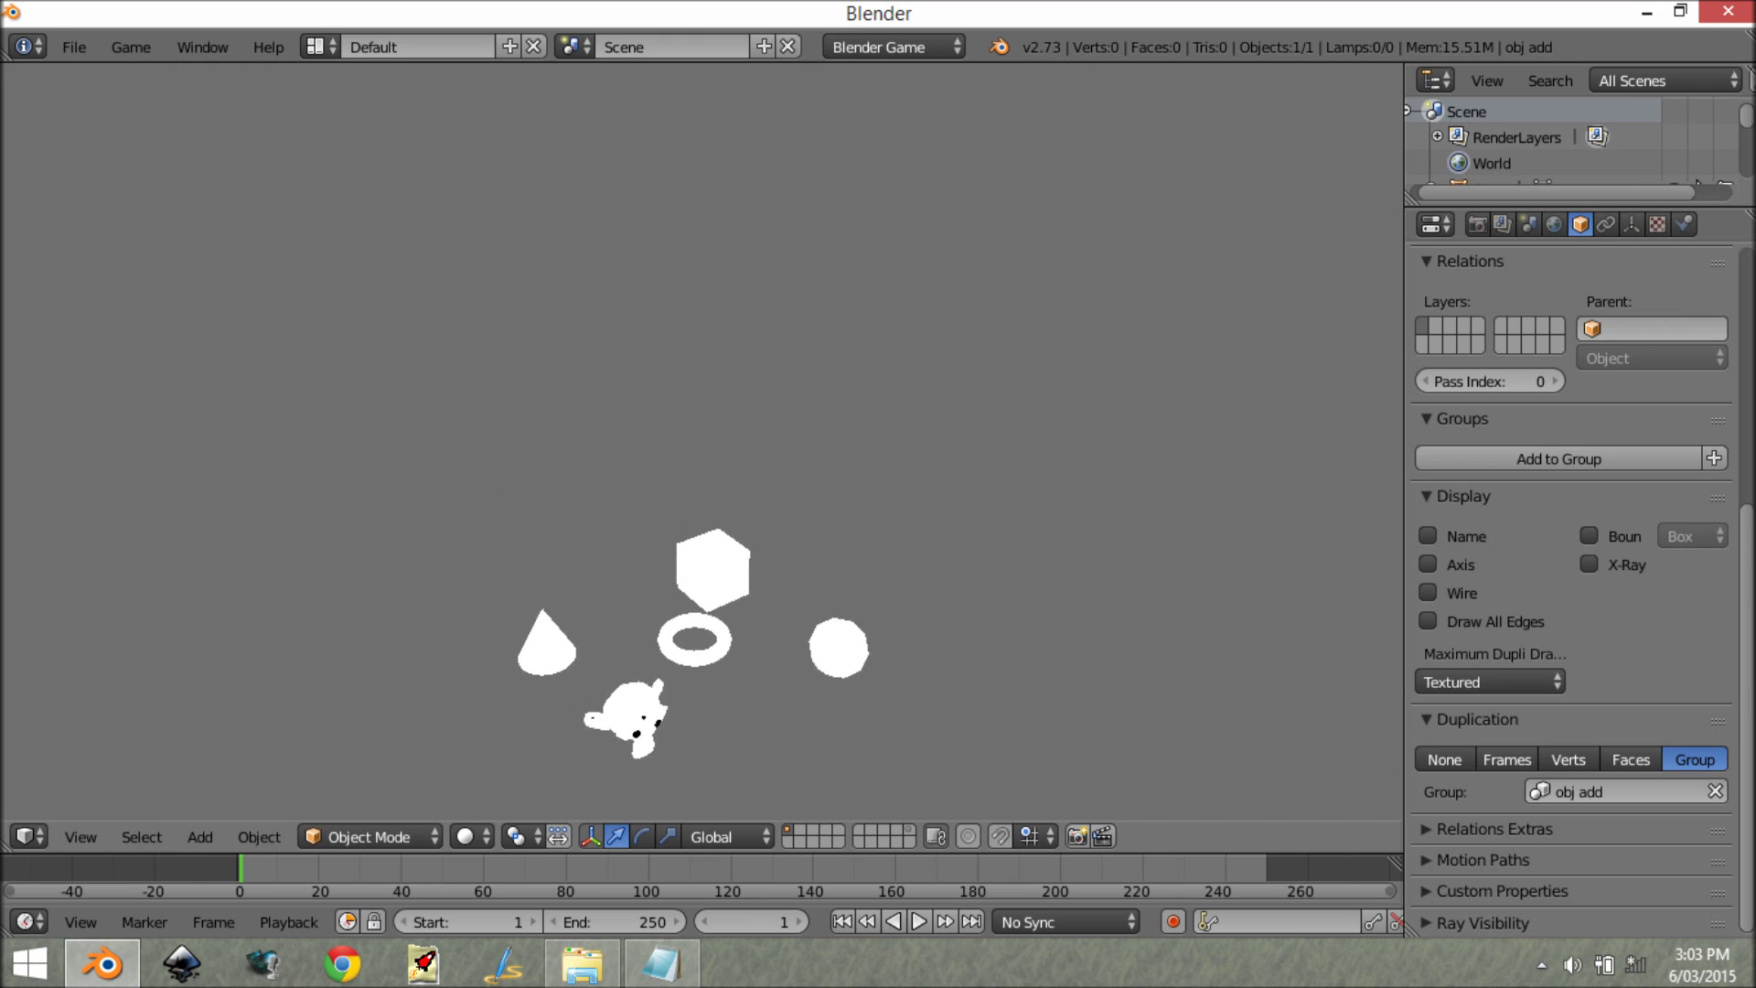
key("Escape")
middle_click_drag(790, 331, 696, 429)
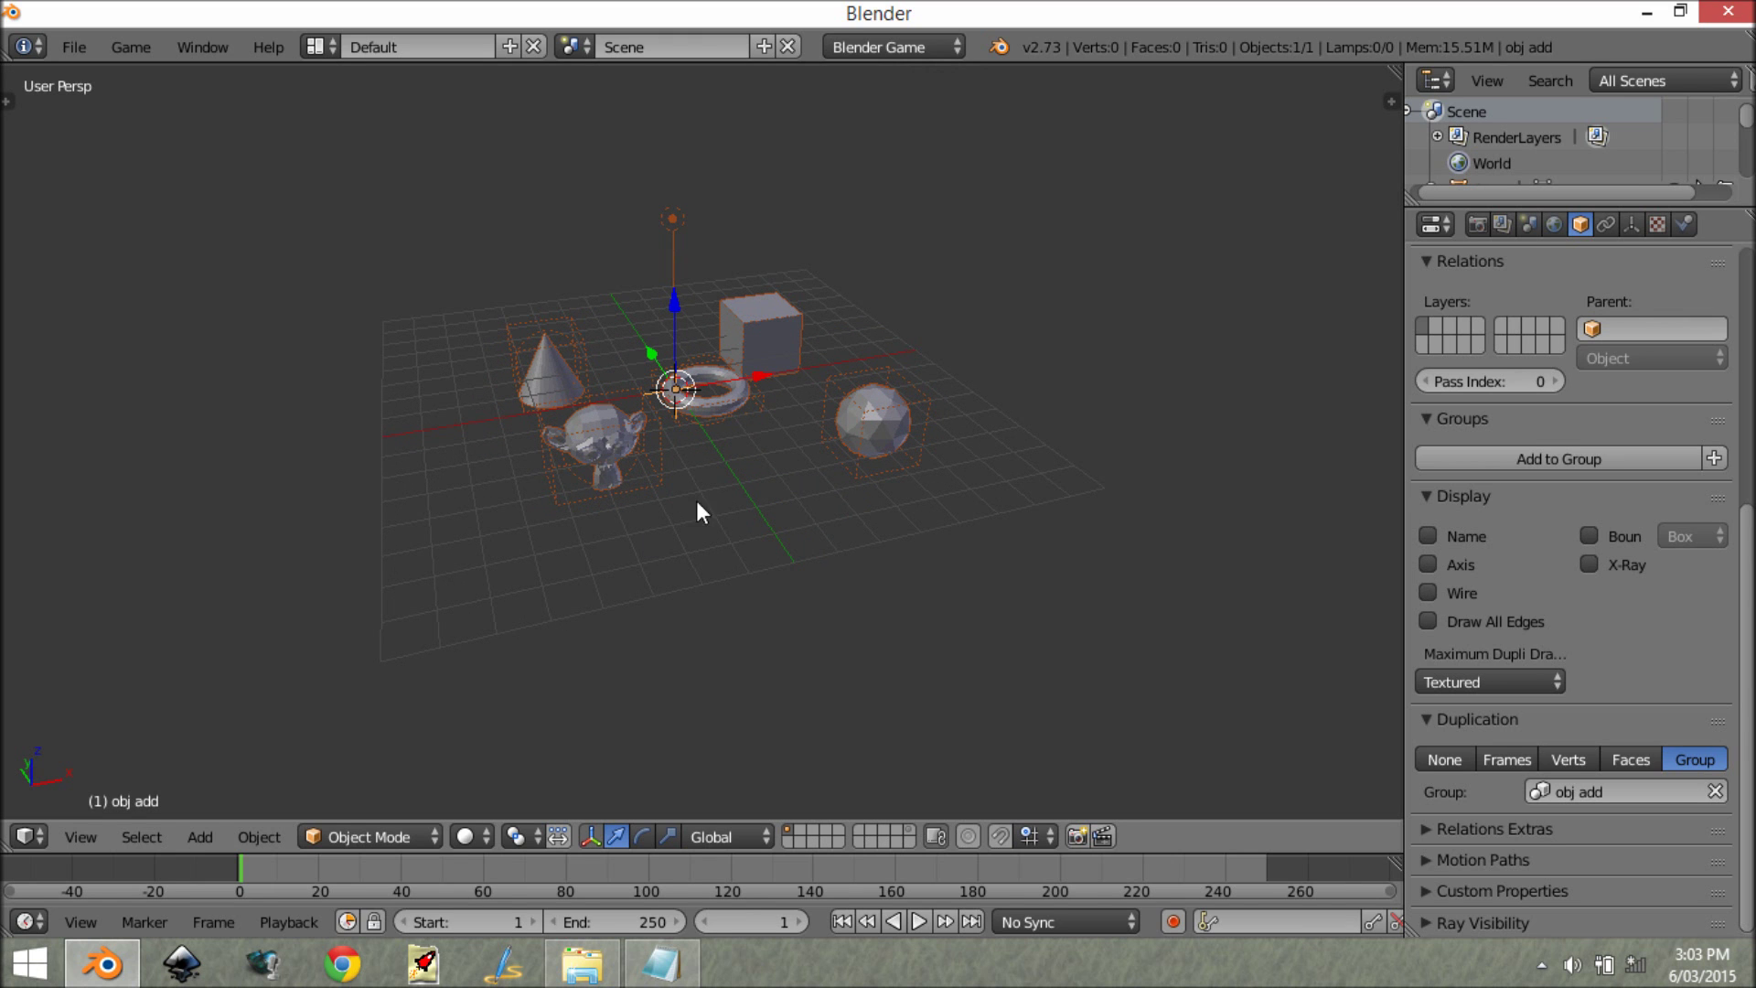
key("m")
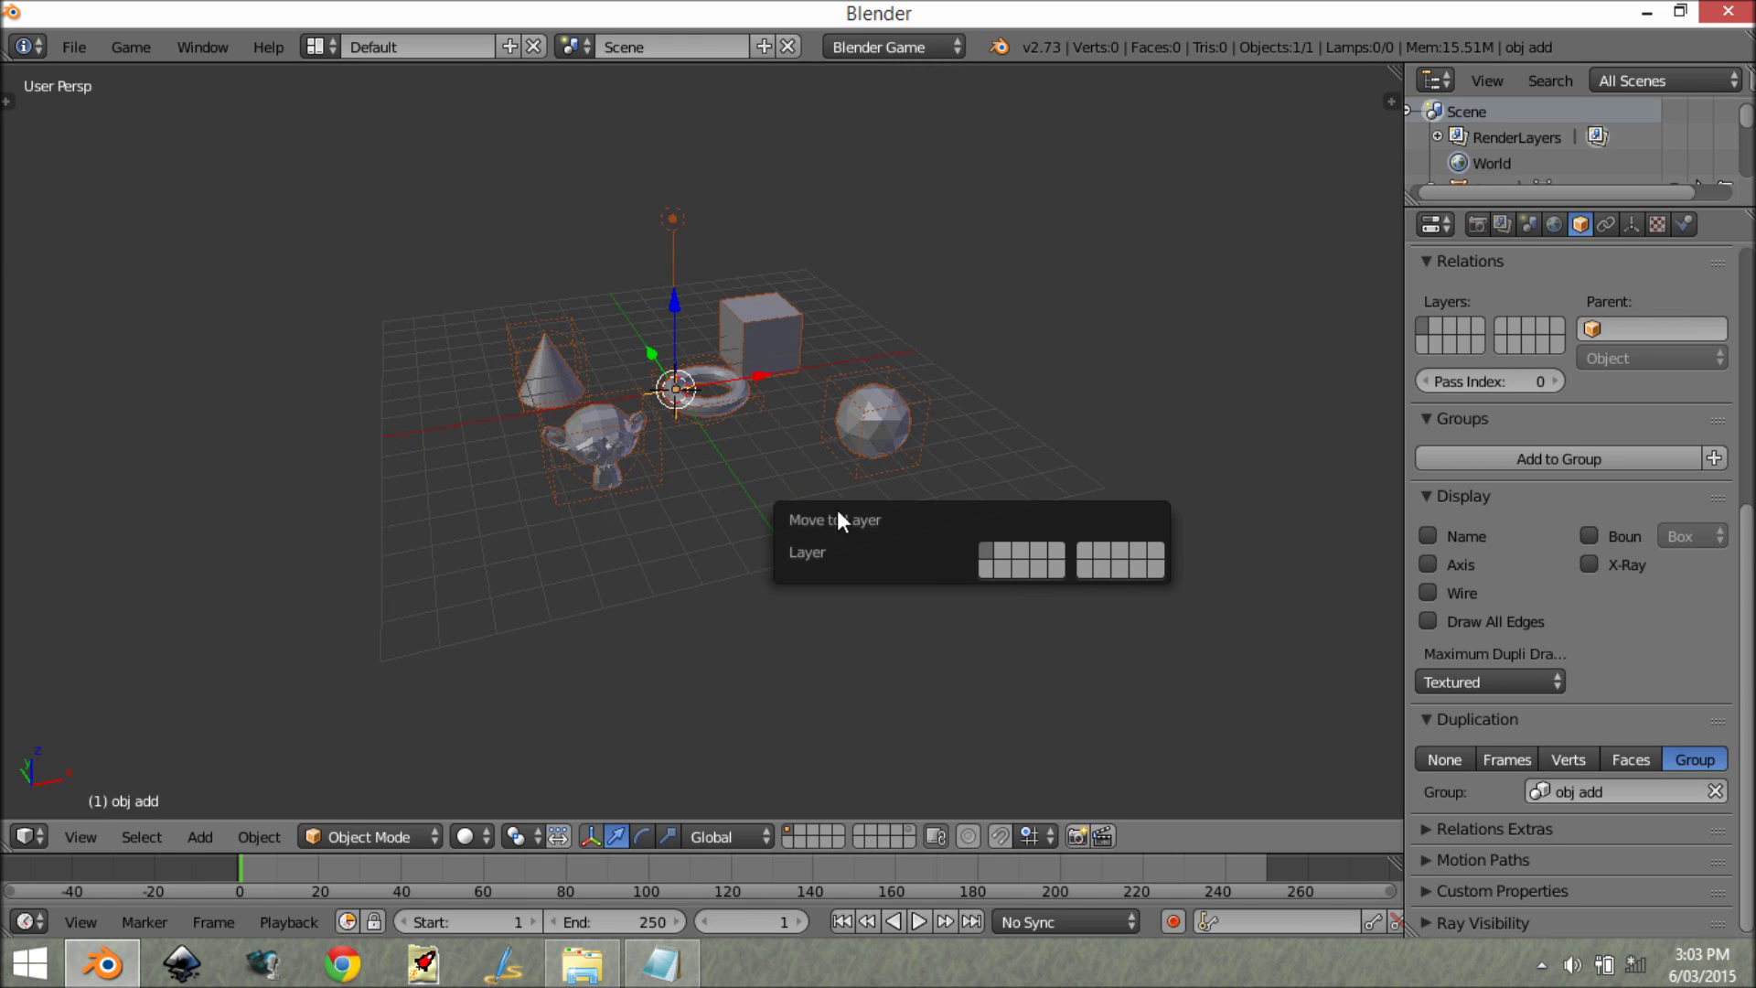
left_click(1004, 551)
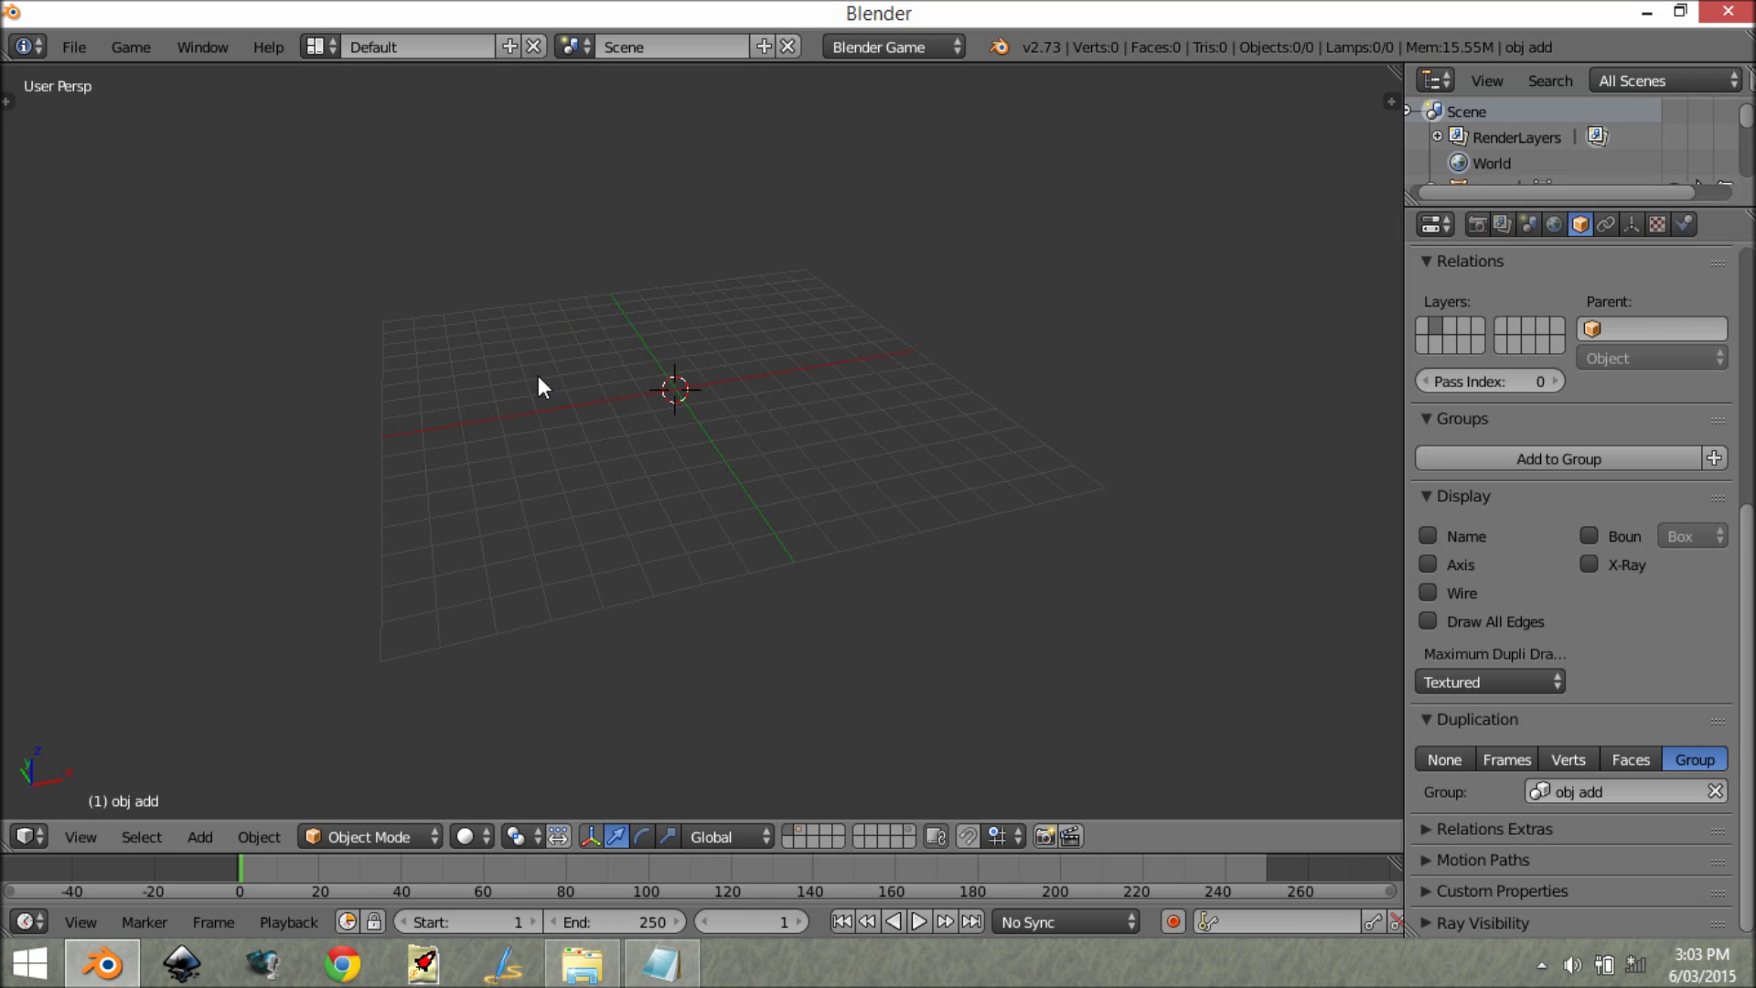
Step: Add a Plain Axes empty at the 3D cursor on the now-empty layer
scroll(765, 463, "up", 5)
middle_click_drag(745, 446, 783, 415)
key("shift+a")
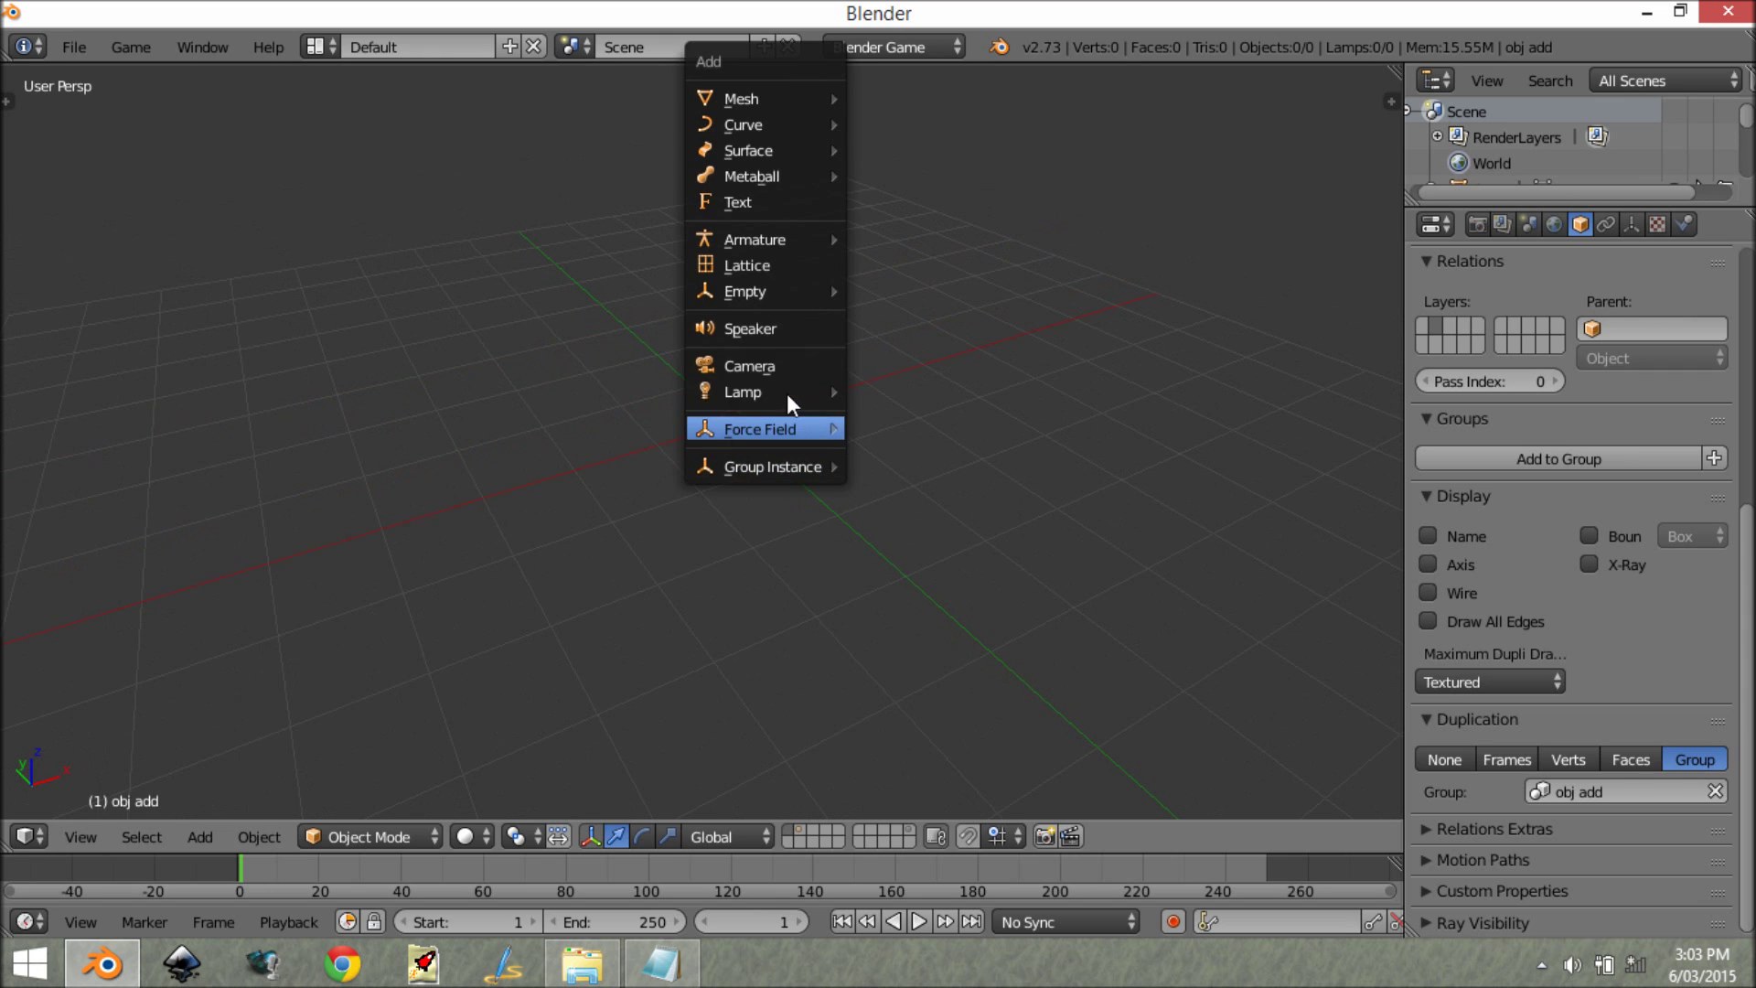
mouse_move(804, 291)
left_click(902, 298)
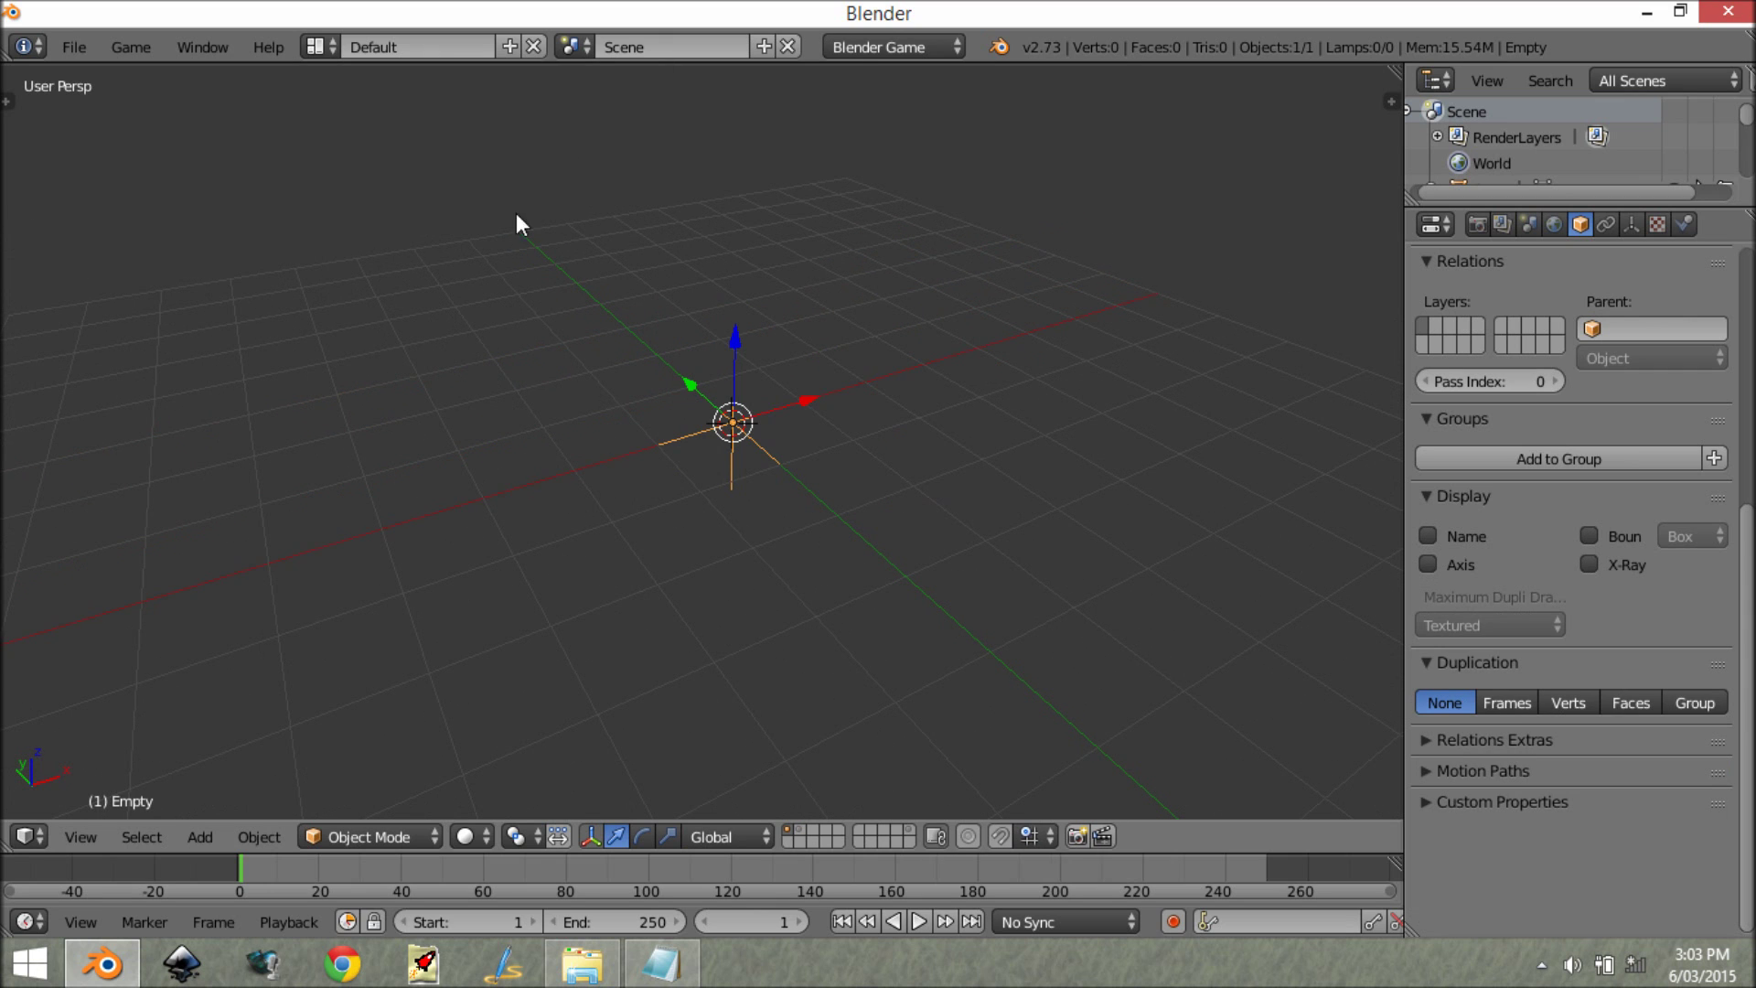
left_click(335, 49)
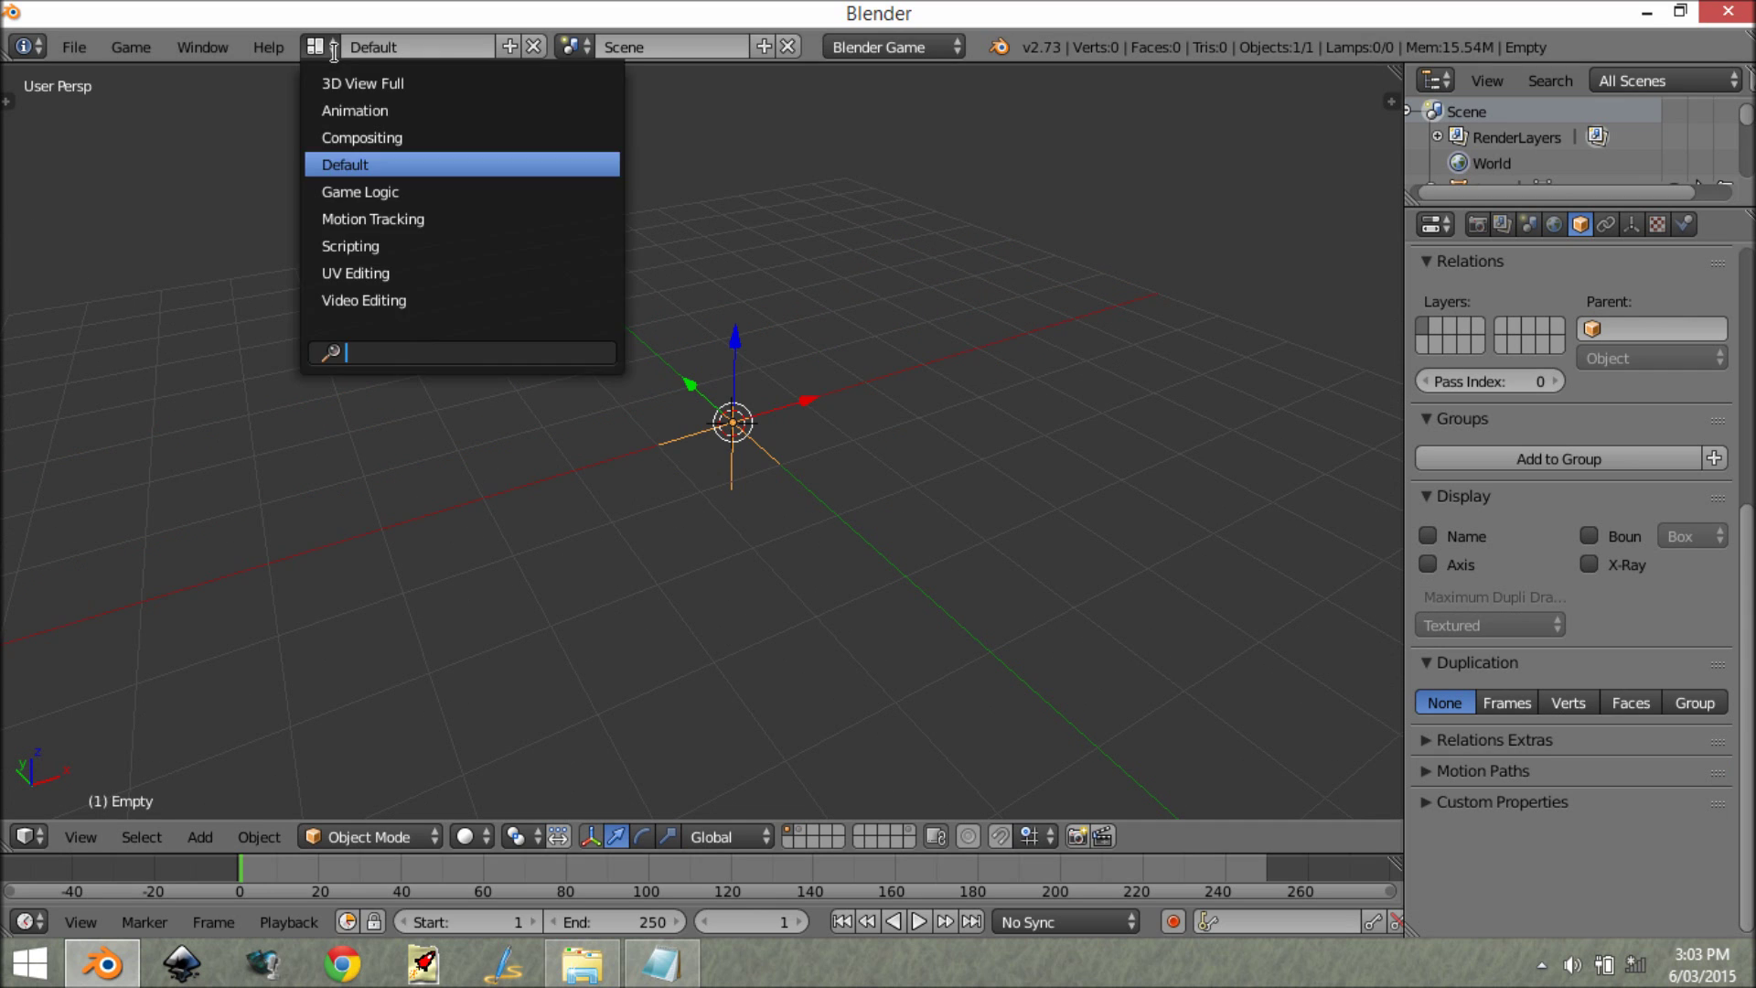
Step: Switch to the Game Logic layout, give the Empty a Keyboard sensor, and collapse it
left_click(408, 193)
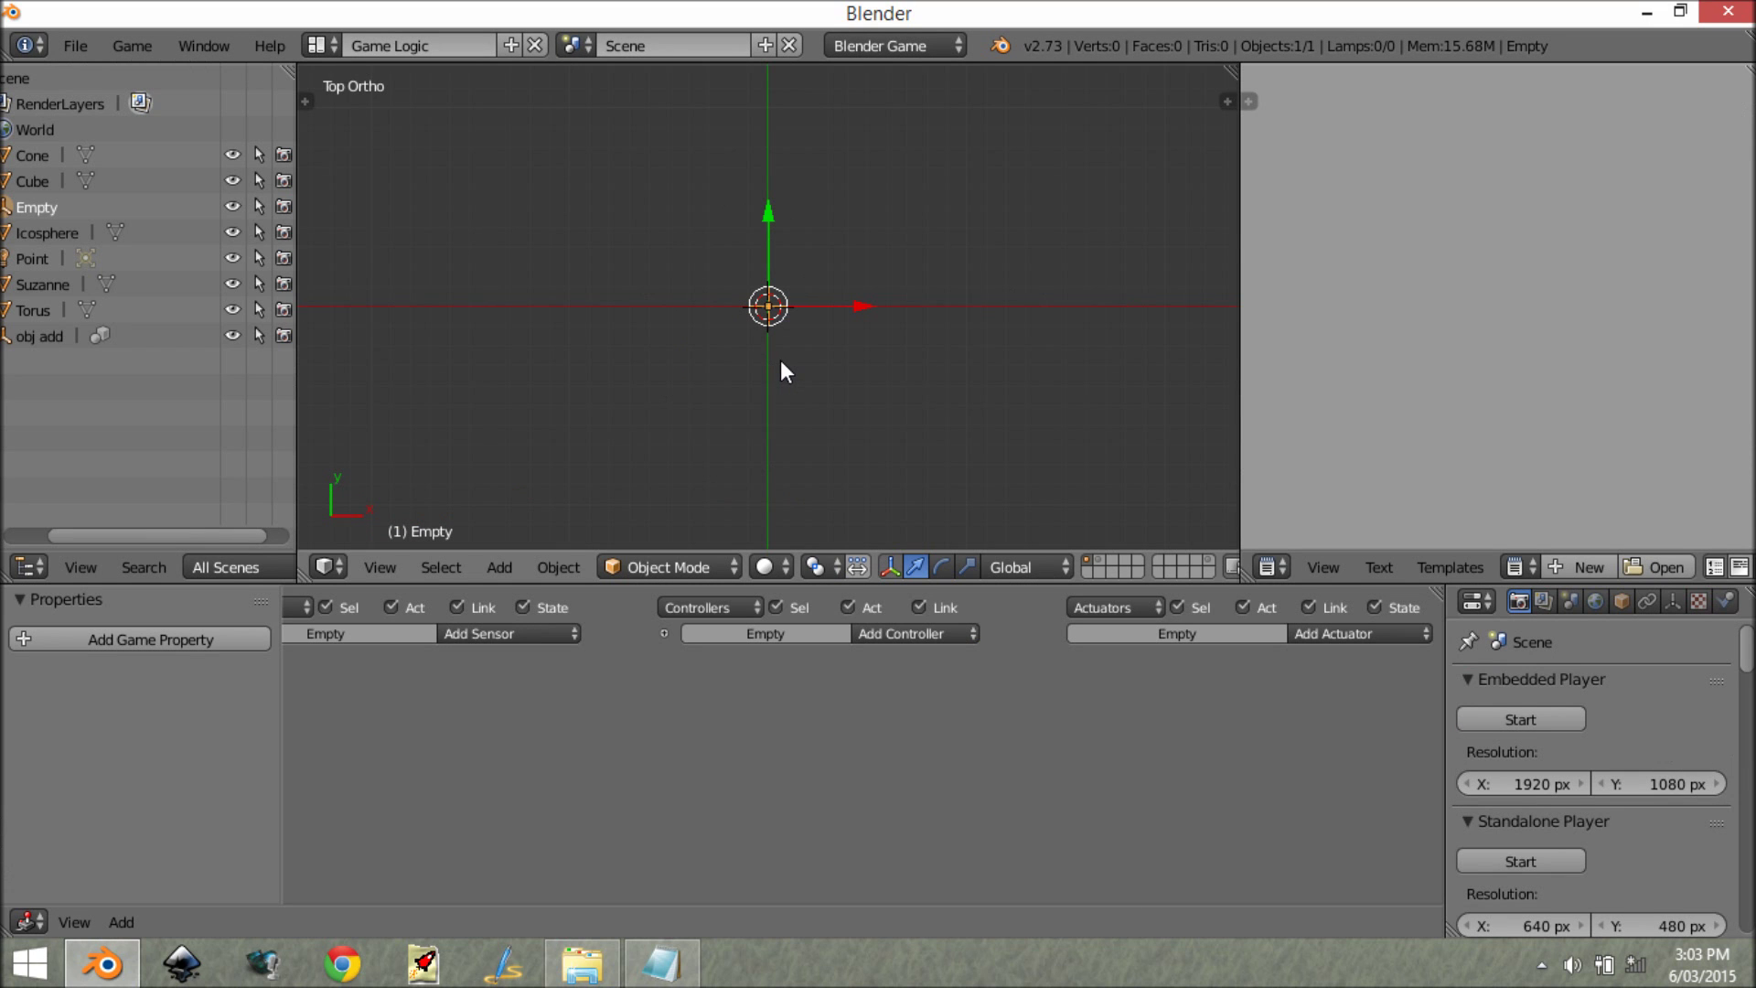
key("KP_5")
middle_click_drag(781, 359, 787, 409)
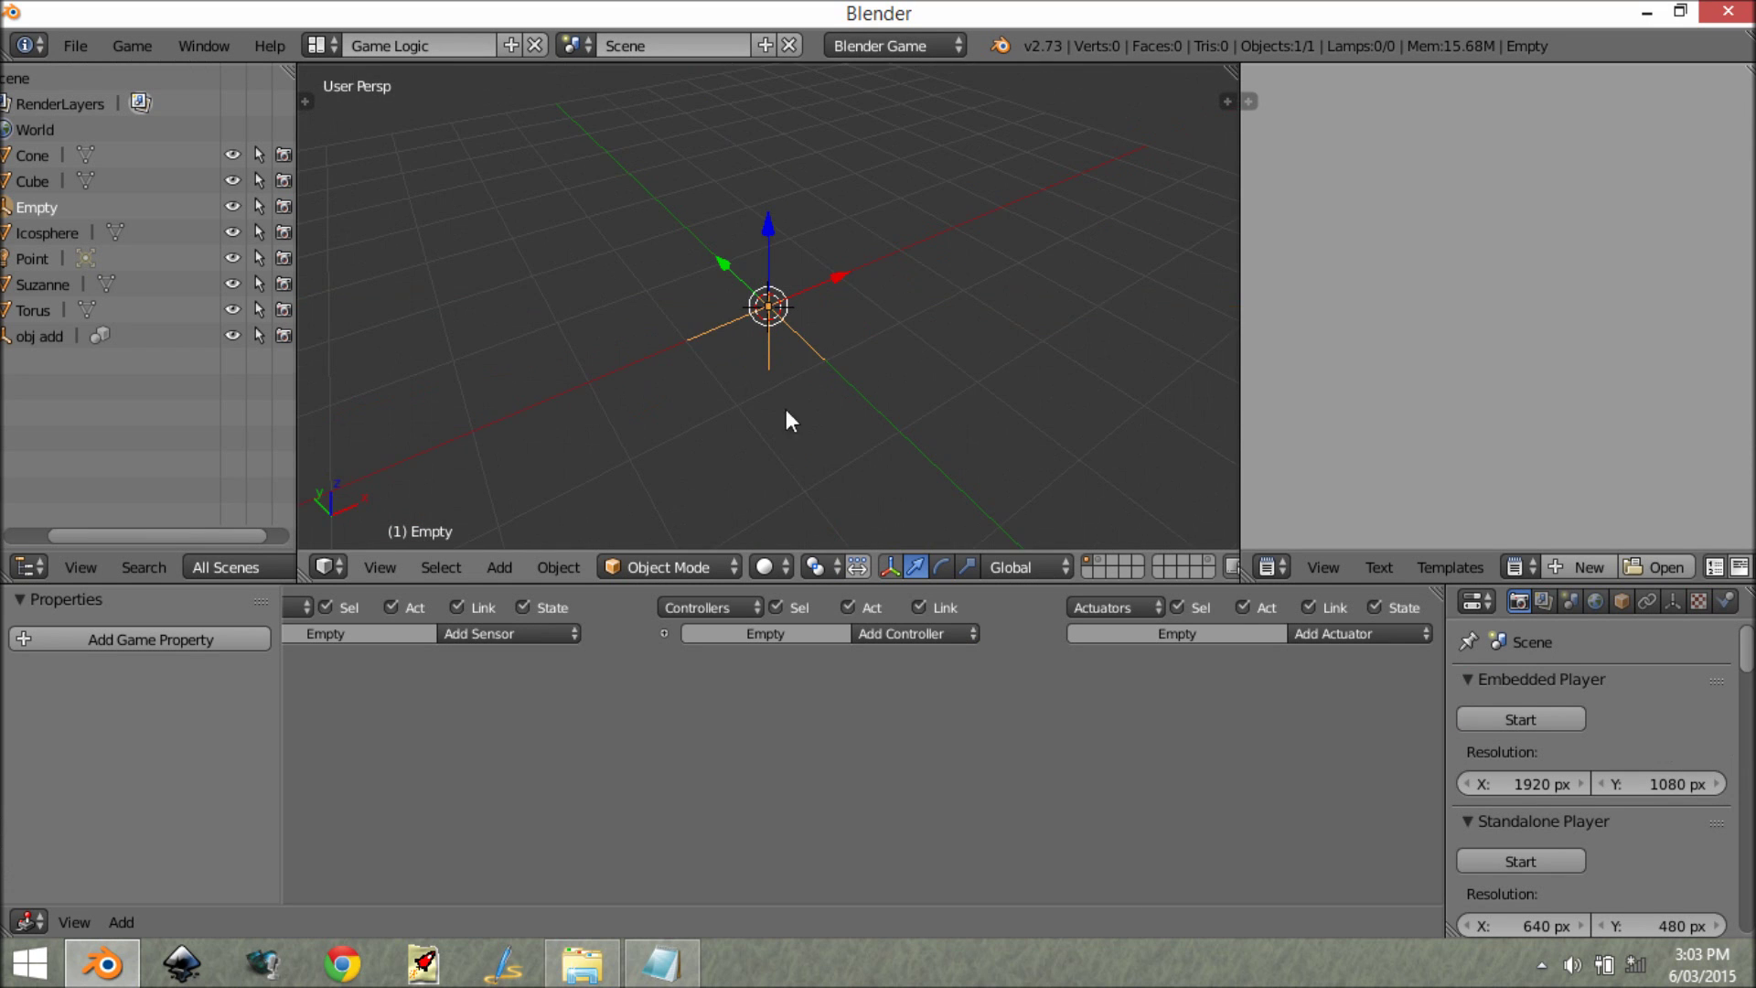
left_click(503, 633)
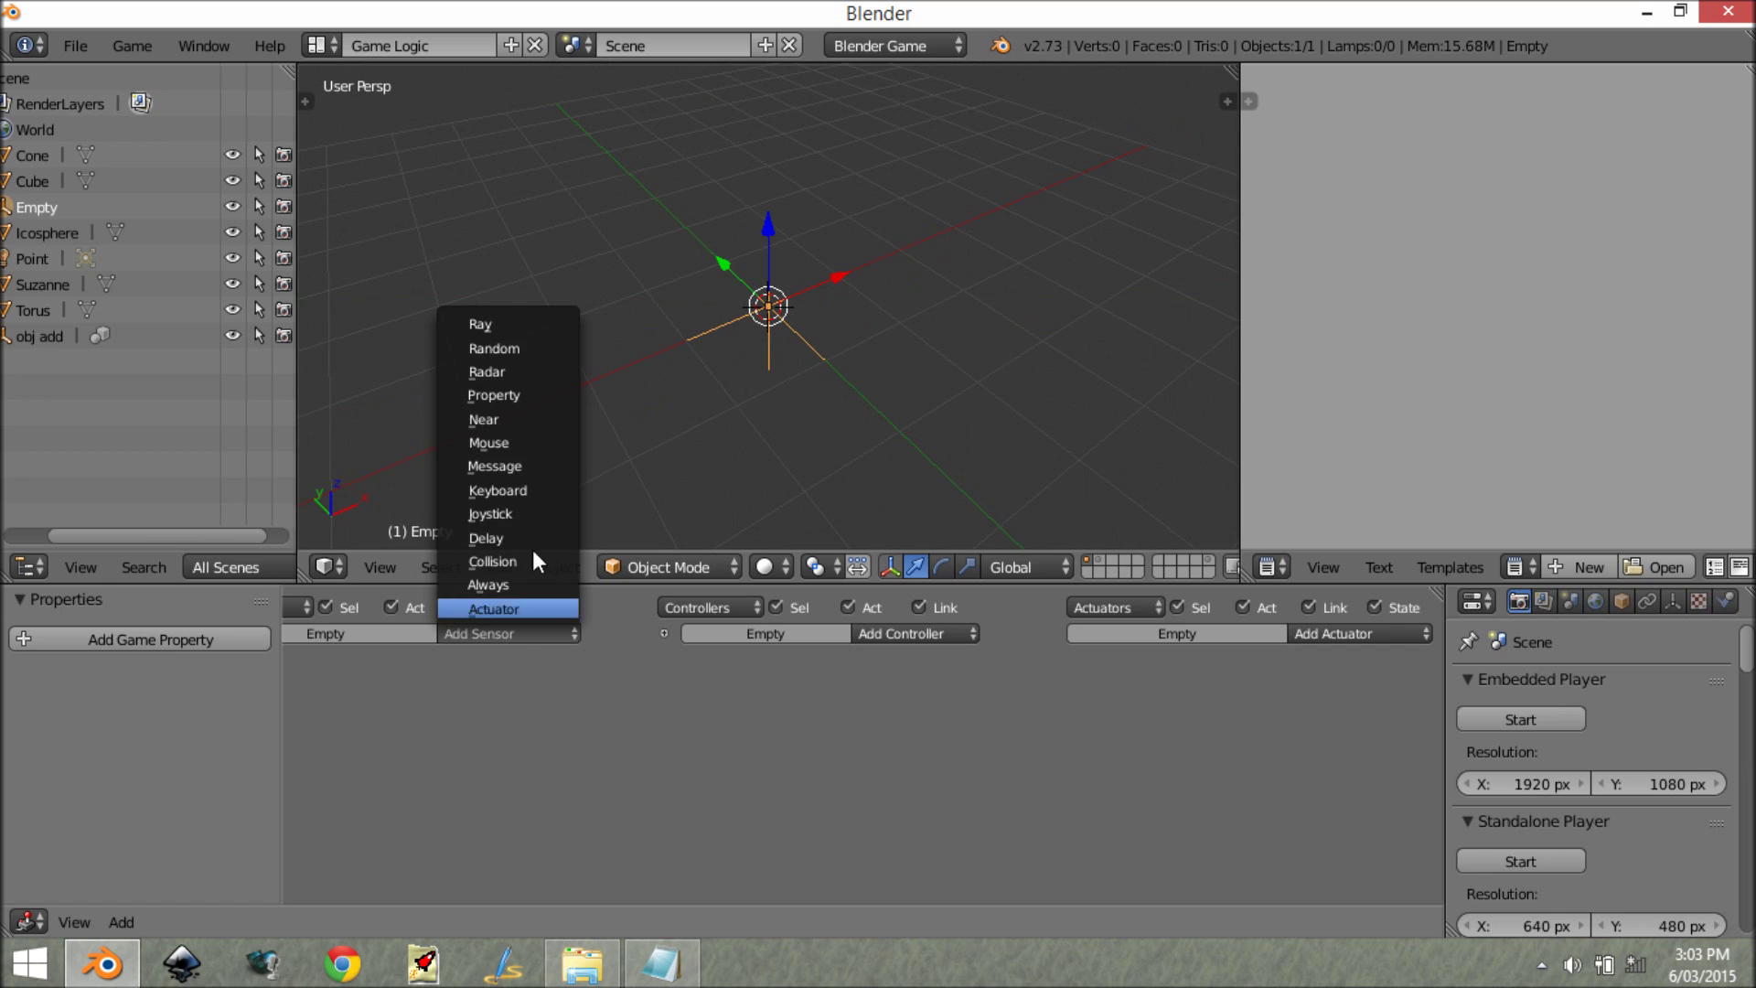
left_click(547, 487)
left_click(476, 756)
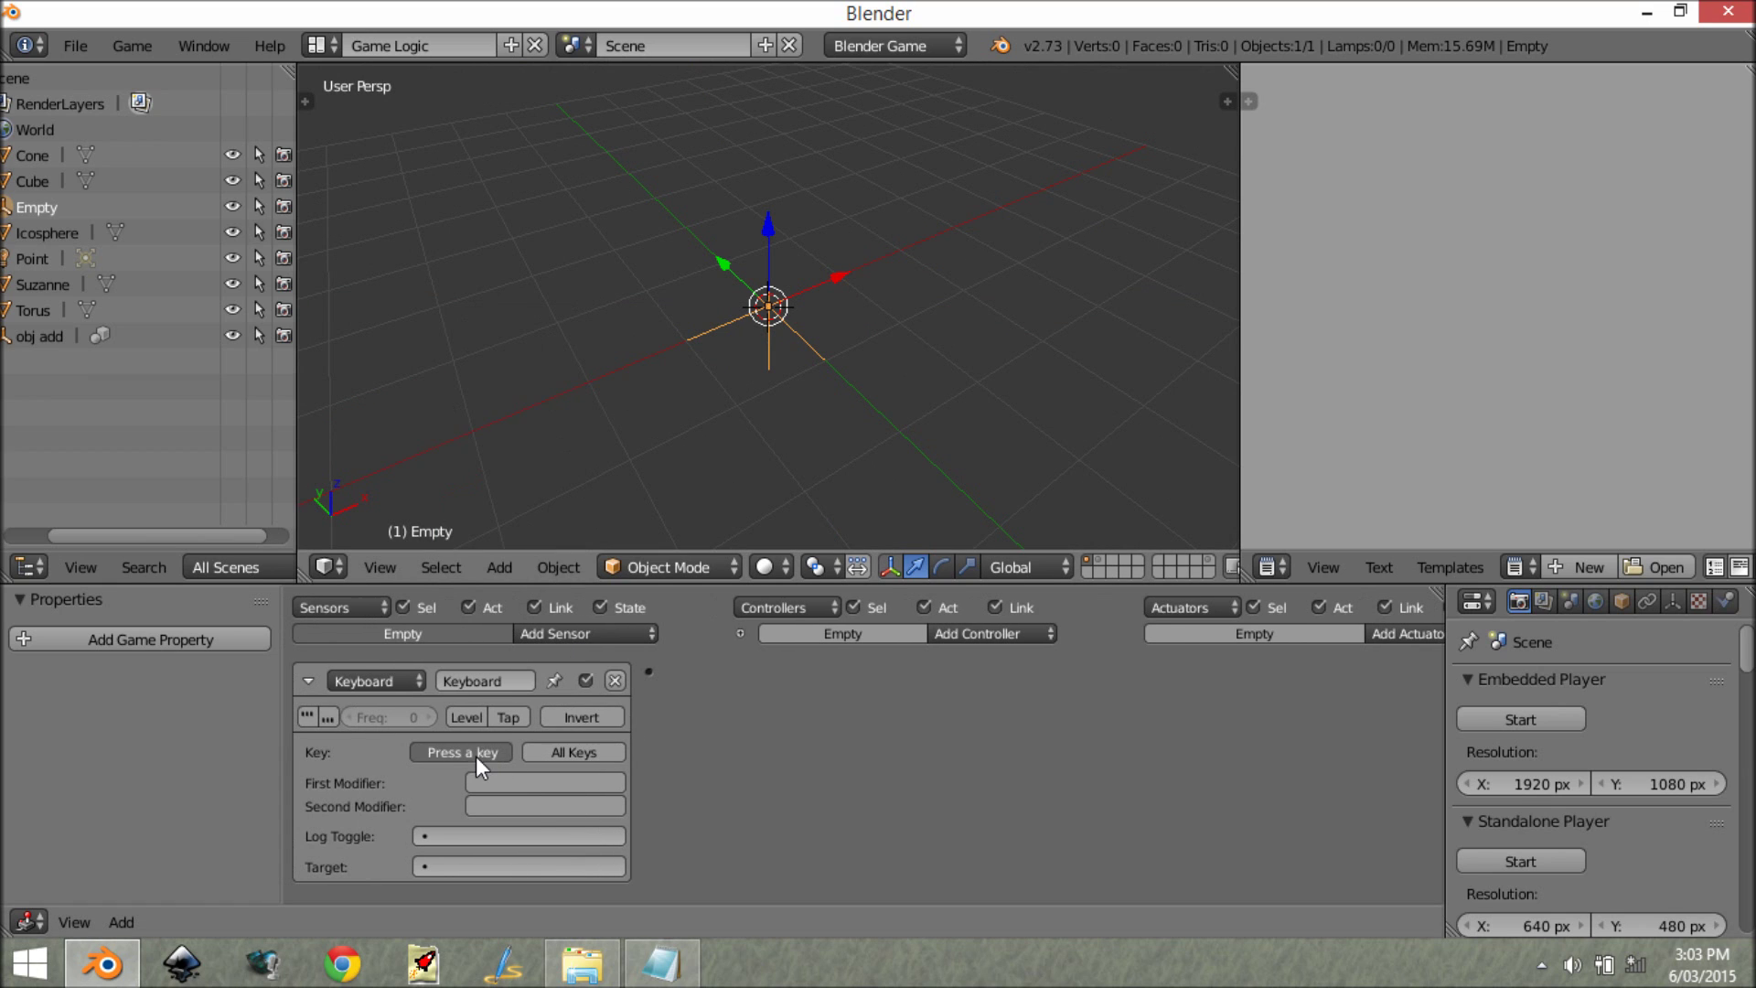
left_click(309, 681)
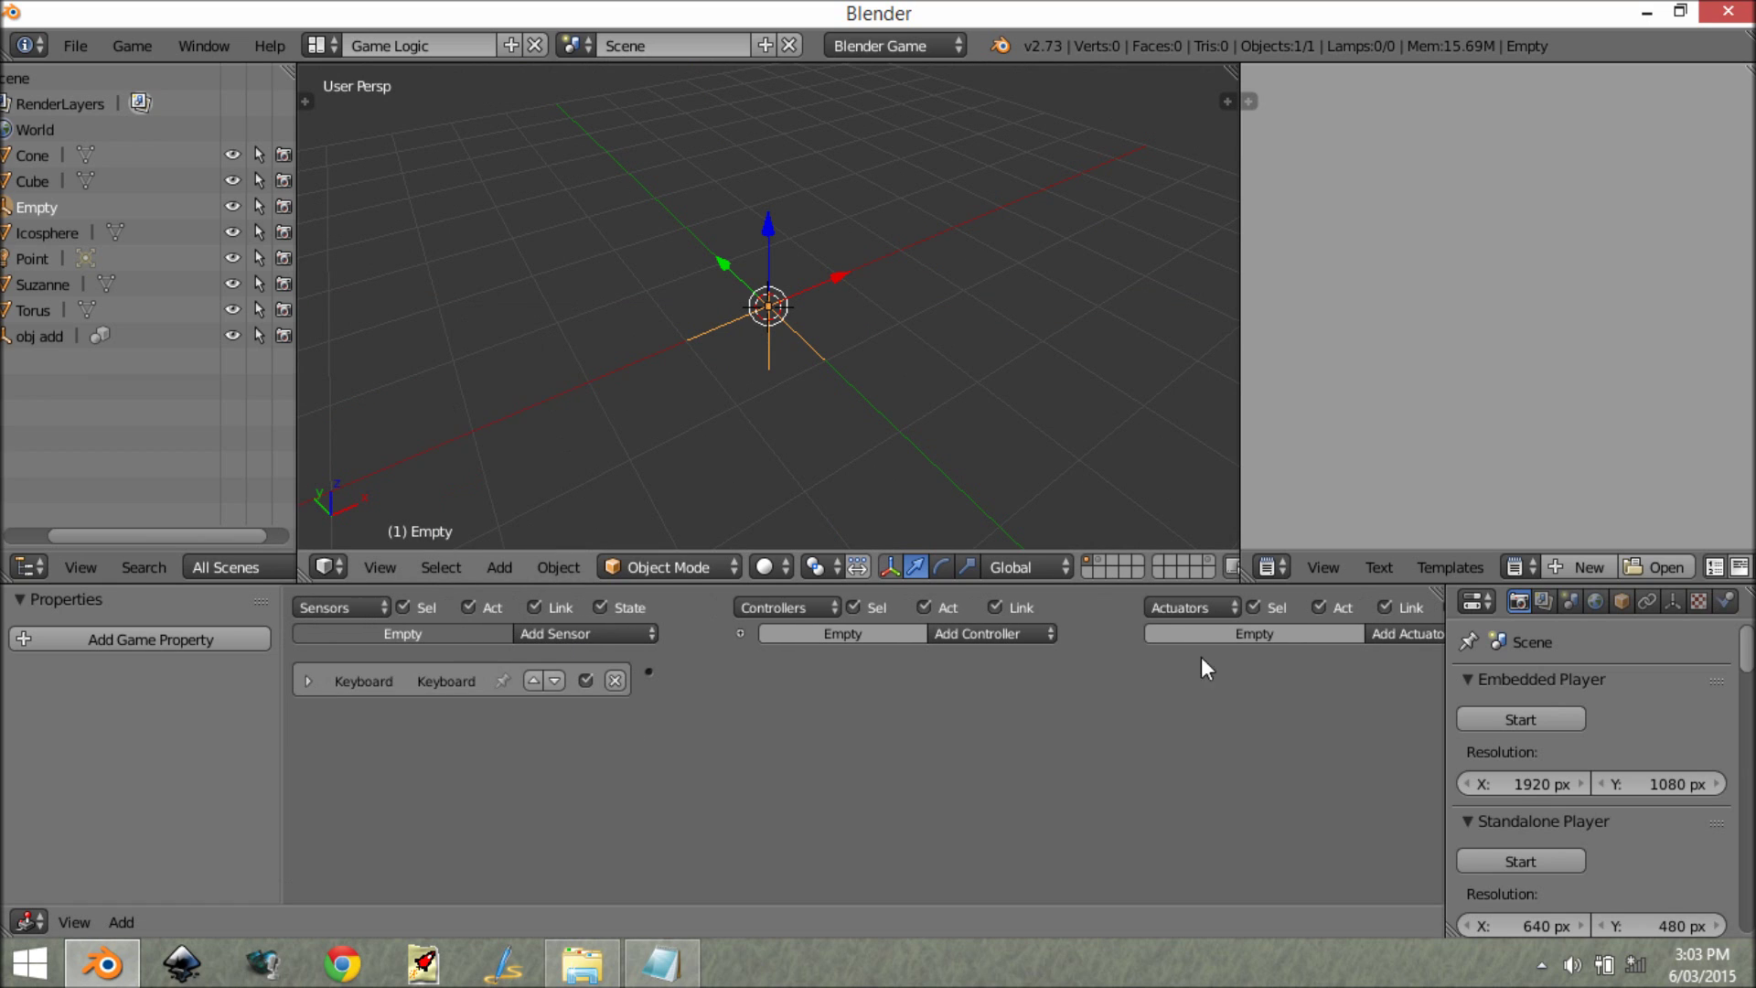
Step: Add an Edit Object actuator wired to the Keyboard sensor that adds object 'obj add'
left_click(1390, 635)
left_click(1449, 532)
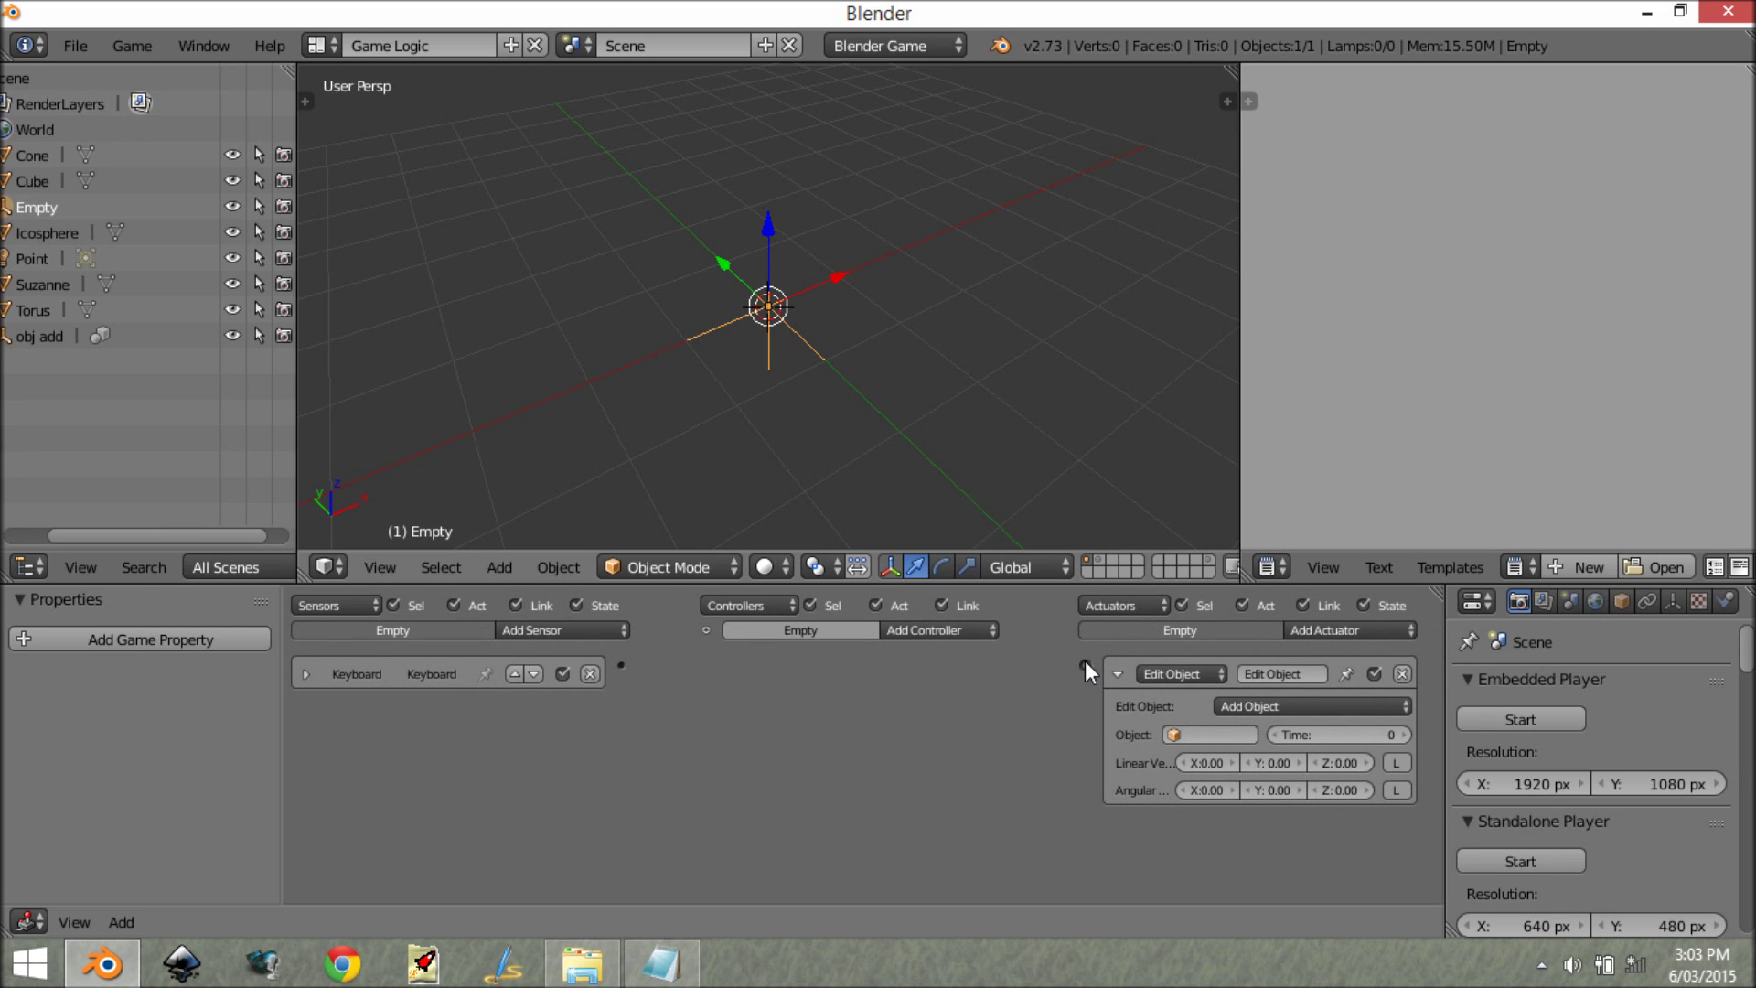
mouse_move(1085, 661)
left_mouse_down()
mouse_move(752, 675)
mouse_move(622, 649)
mouse_move(631, 664)
mouse_move(1085, 667)
left_mouse_up()
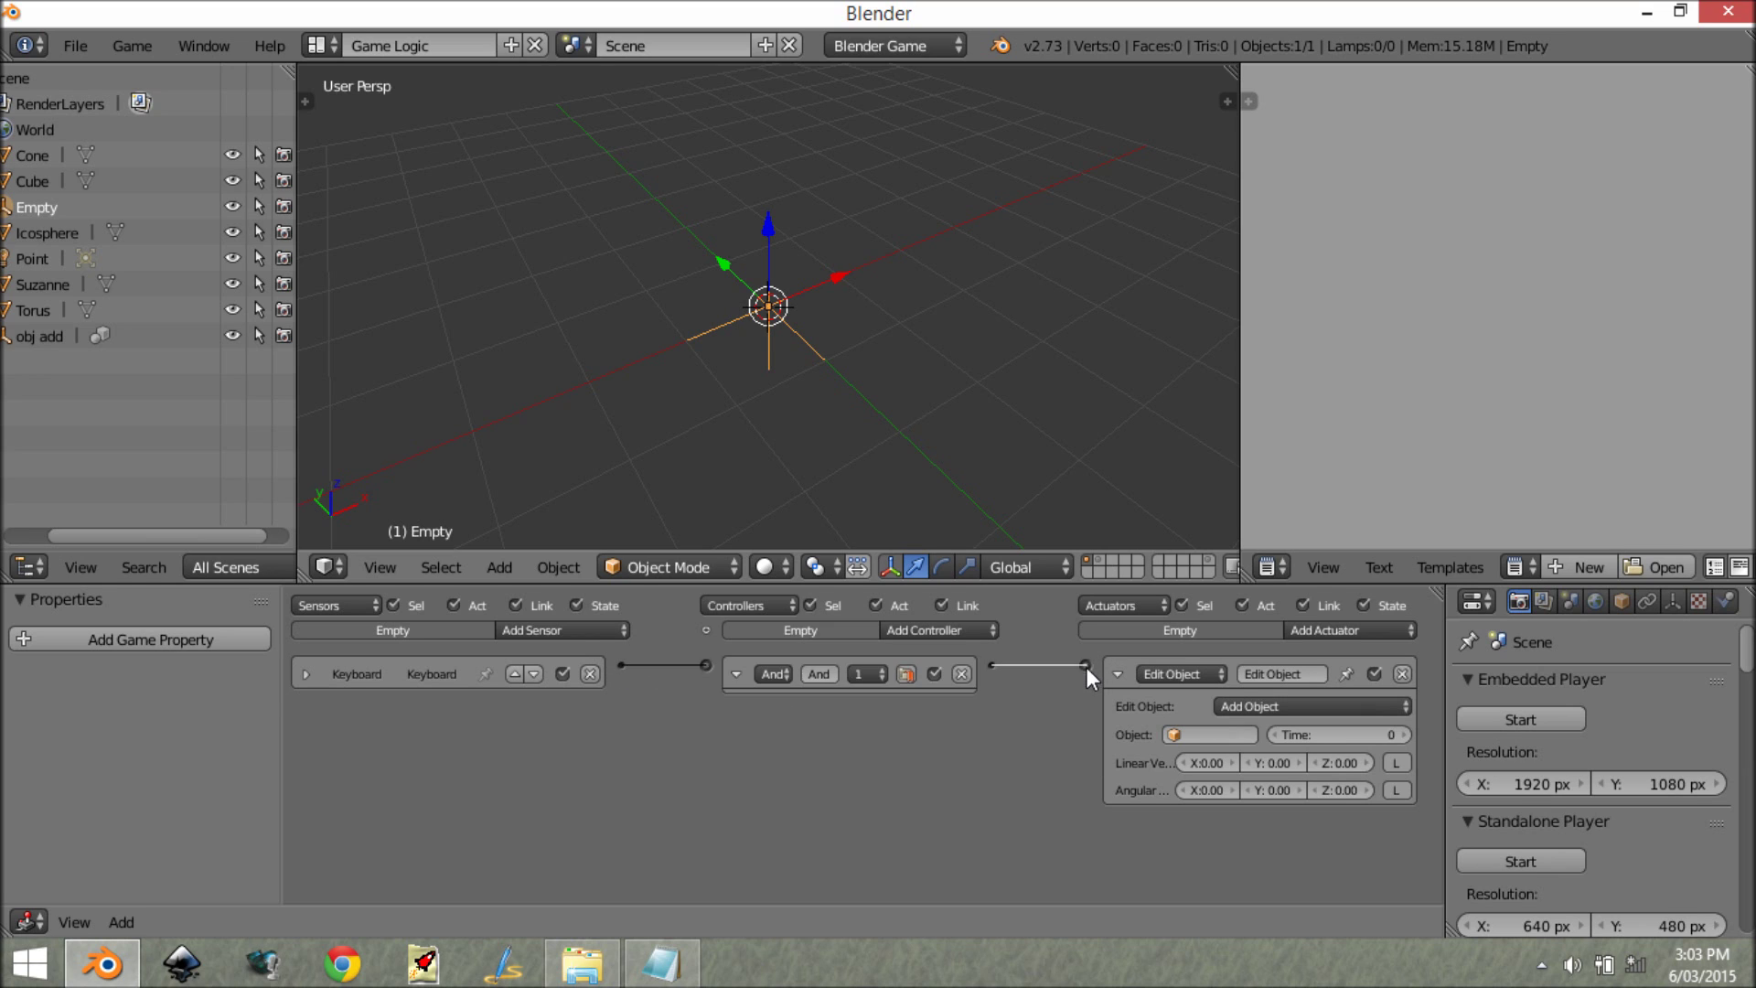
scroll(1044, 740, "up", 1, "ctrl")
left_click(1185, 757)
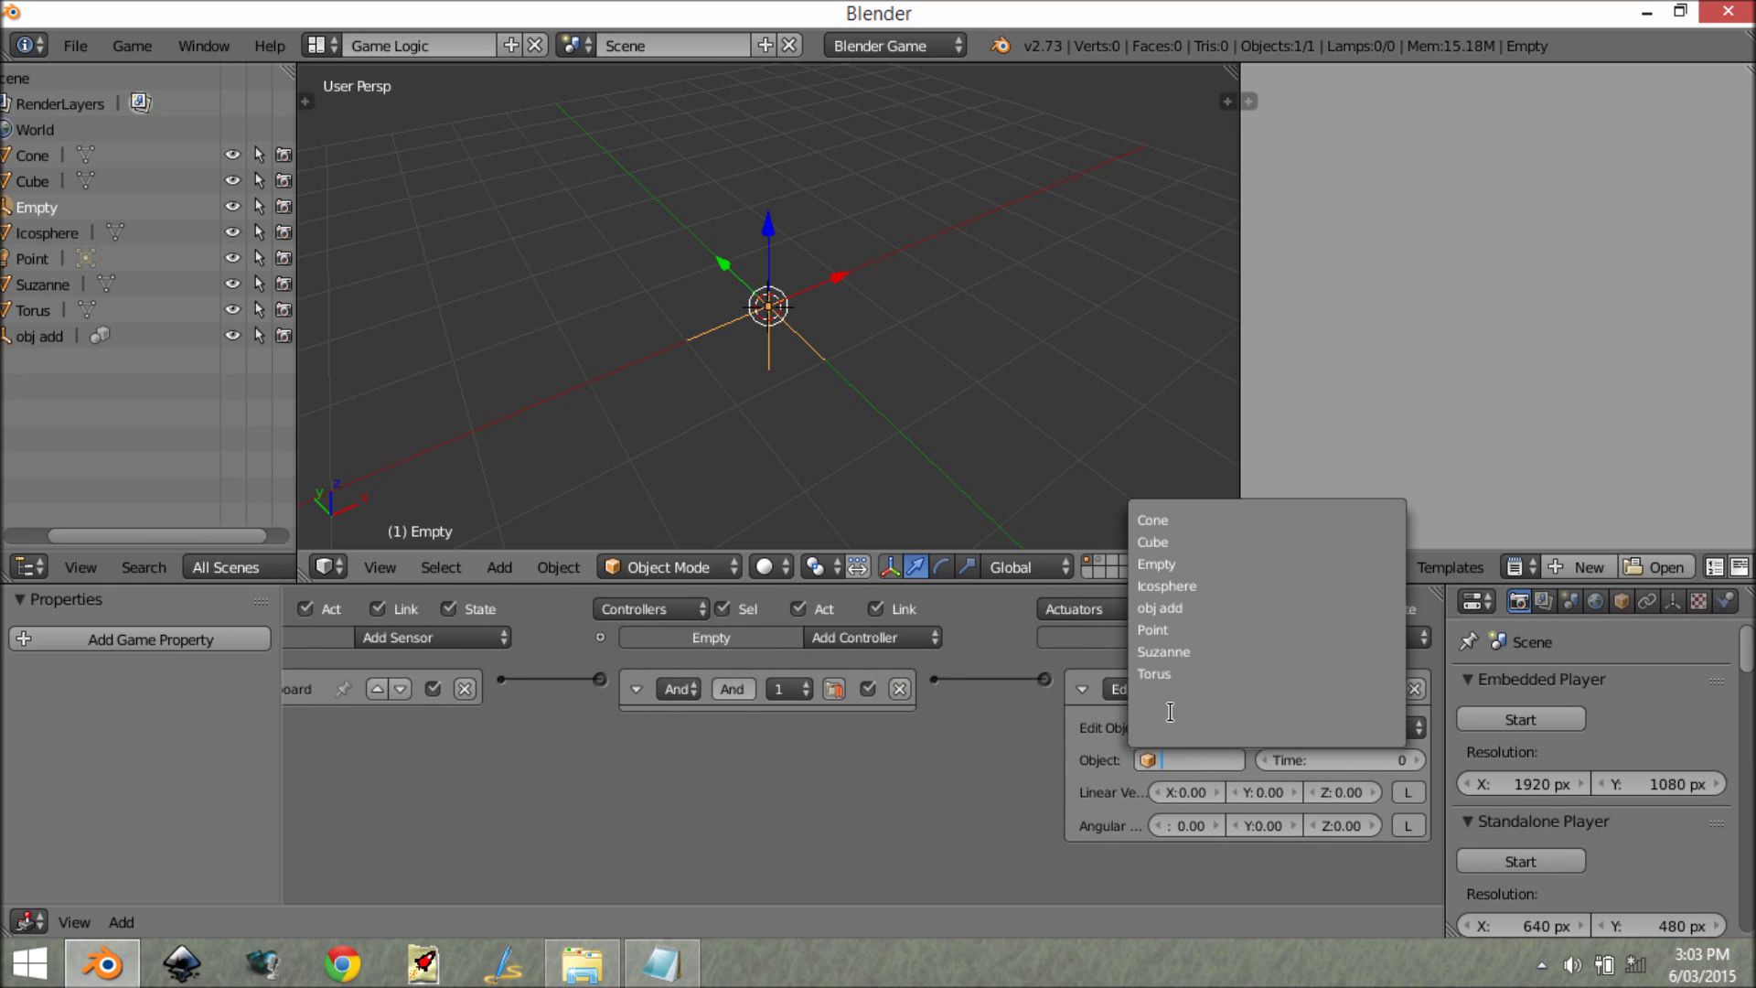
left_click(1221, 605)
scroll(1178, 779, "down", 2, "ctrl")
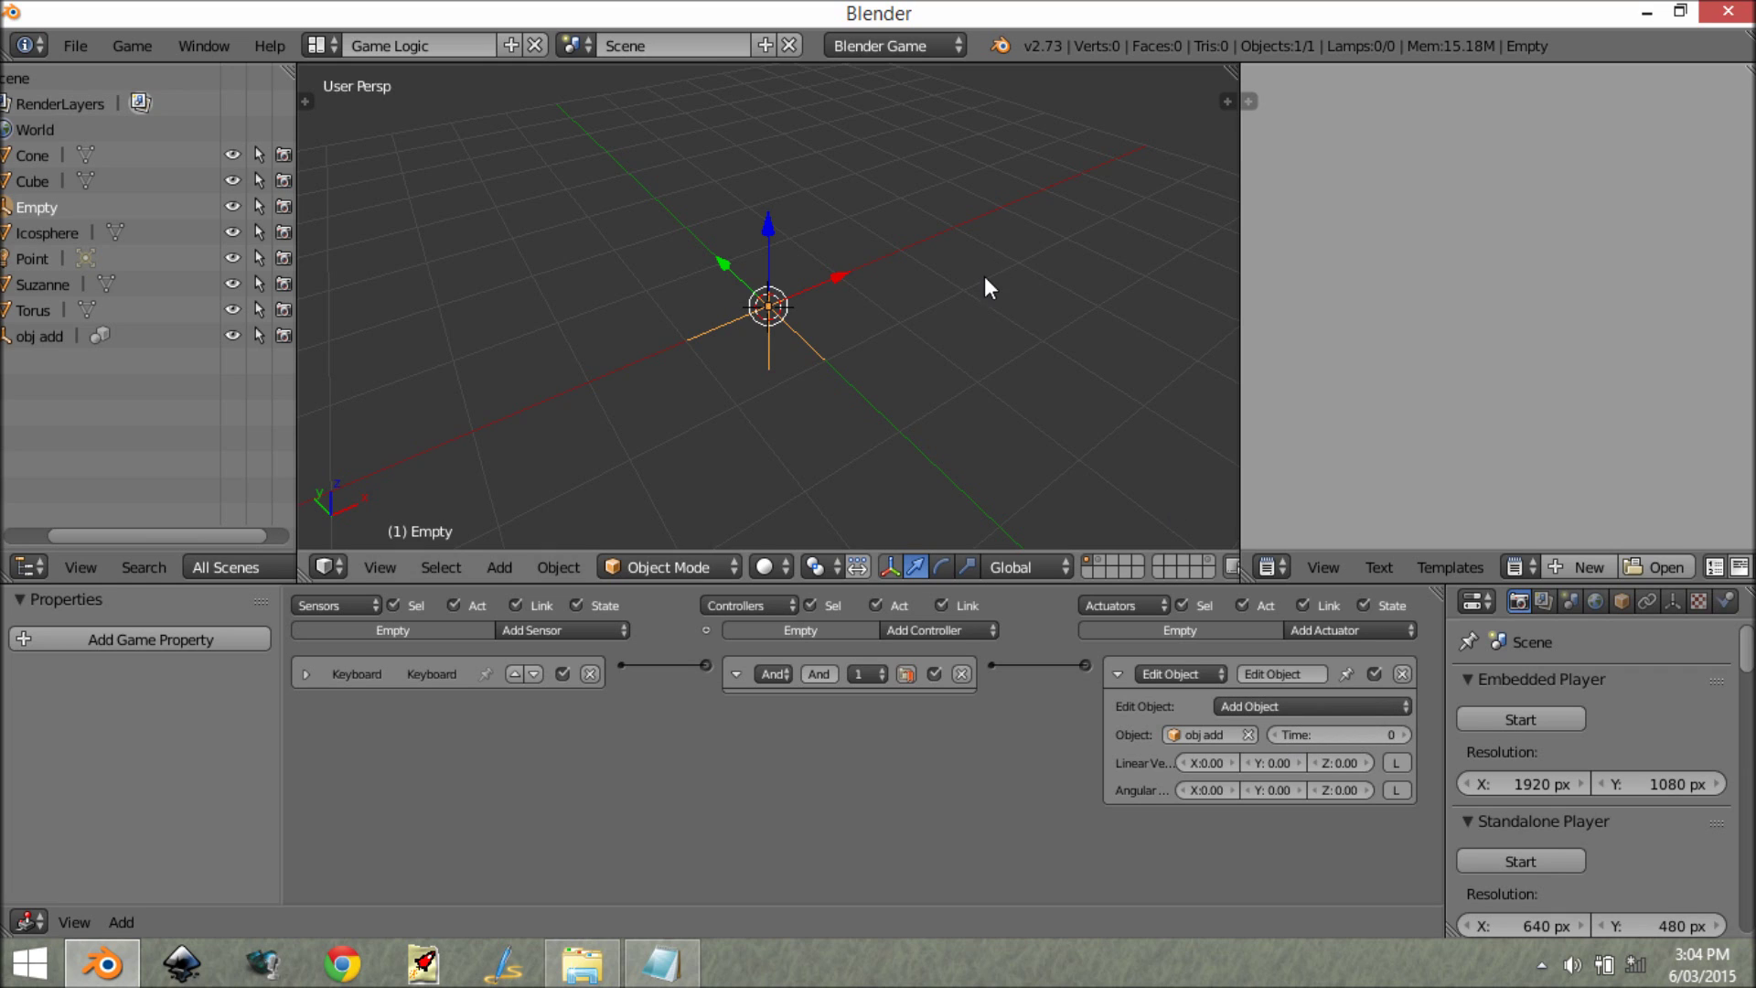
scroll(811, 377, "down", 3)
Step: Test-run the game, then switch the viewport shading to Texture
middle_click_drag(769, 372, 774, 366)
key("p")
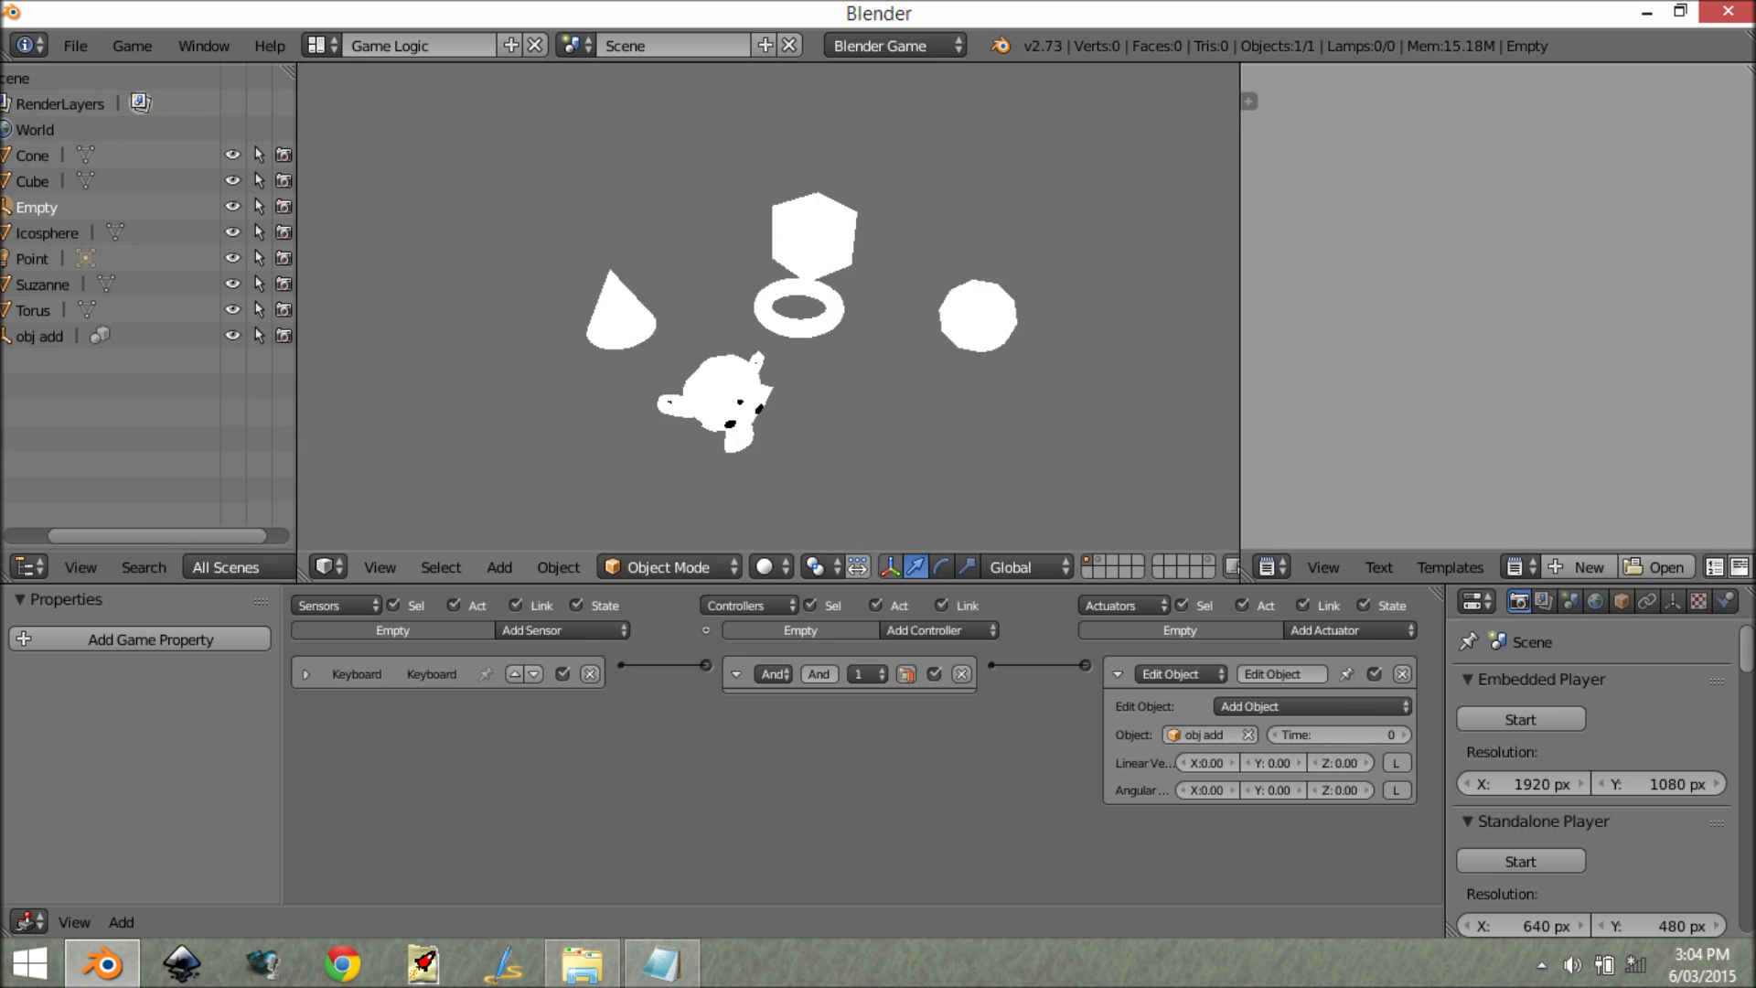
key("Escape")
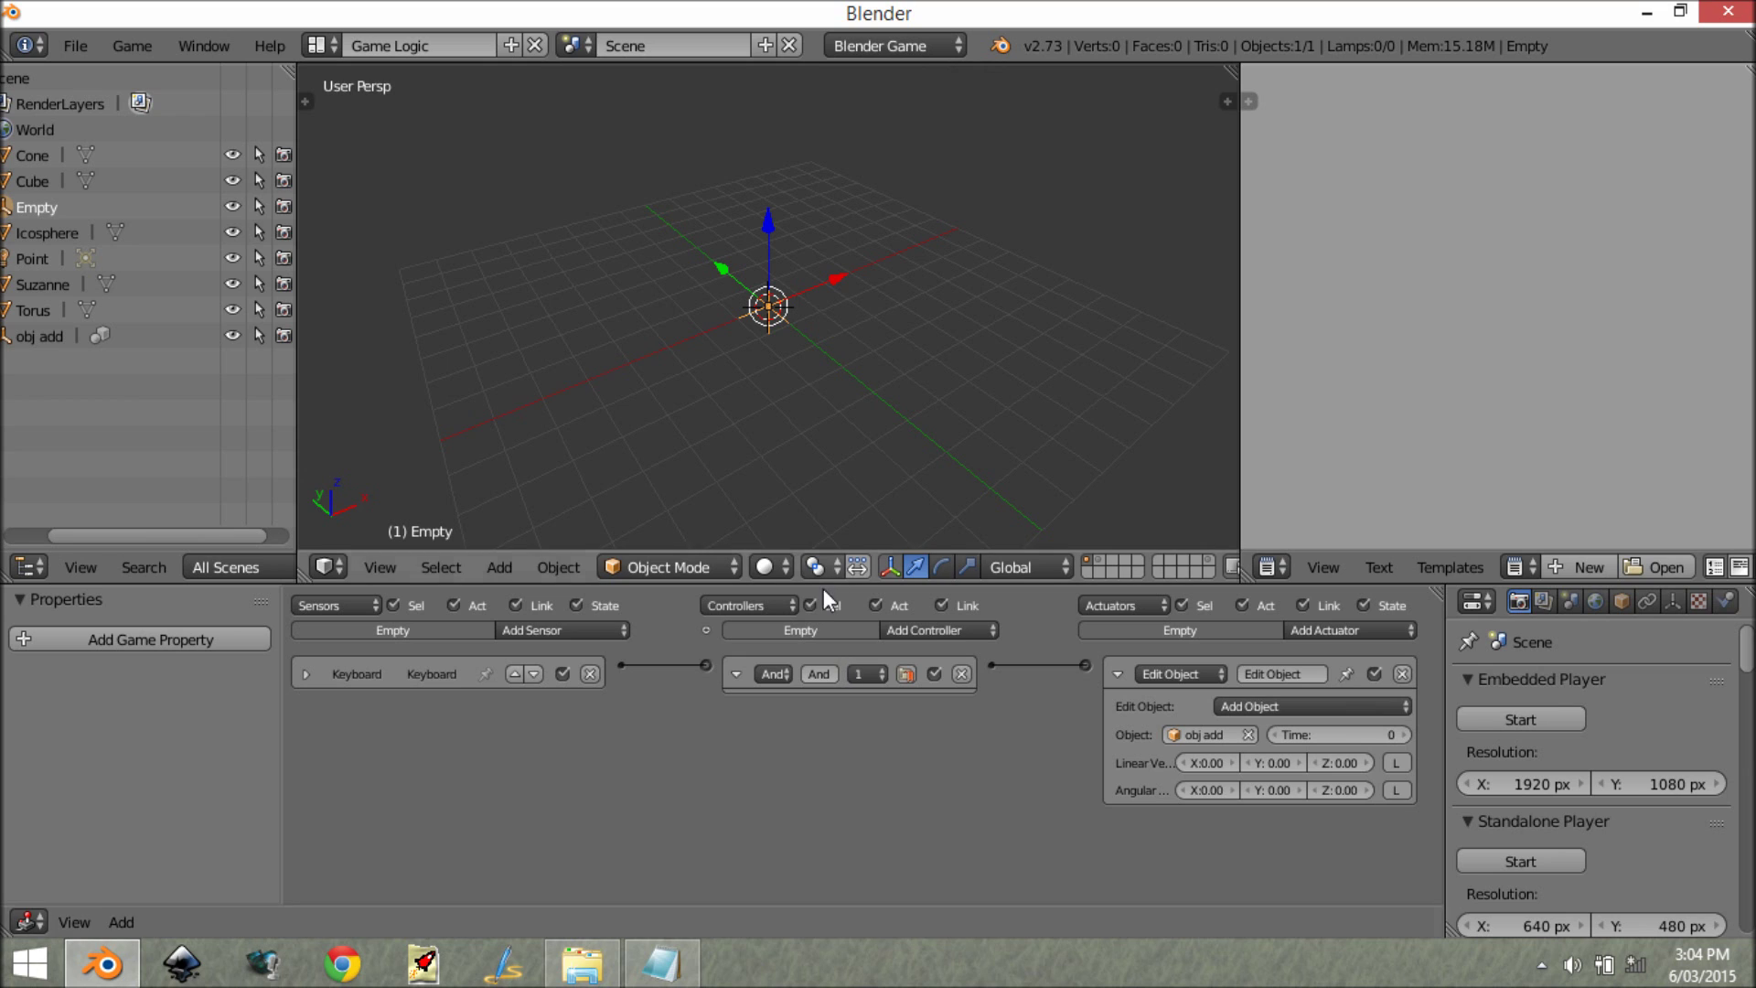
left_click(780, 566)
left_click(793, 452)
Step: Play the game twice more in textured view to watch the group spawn
key("p")
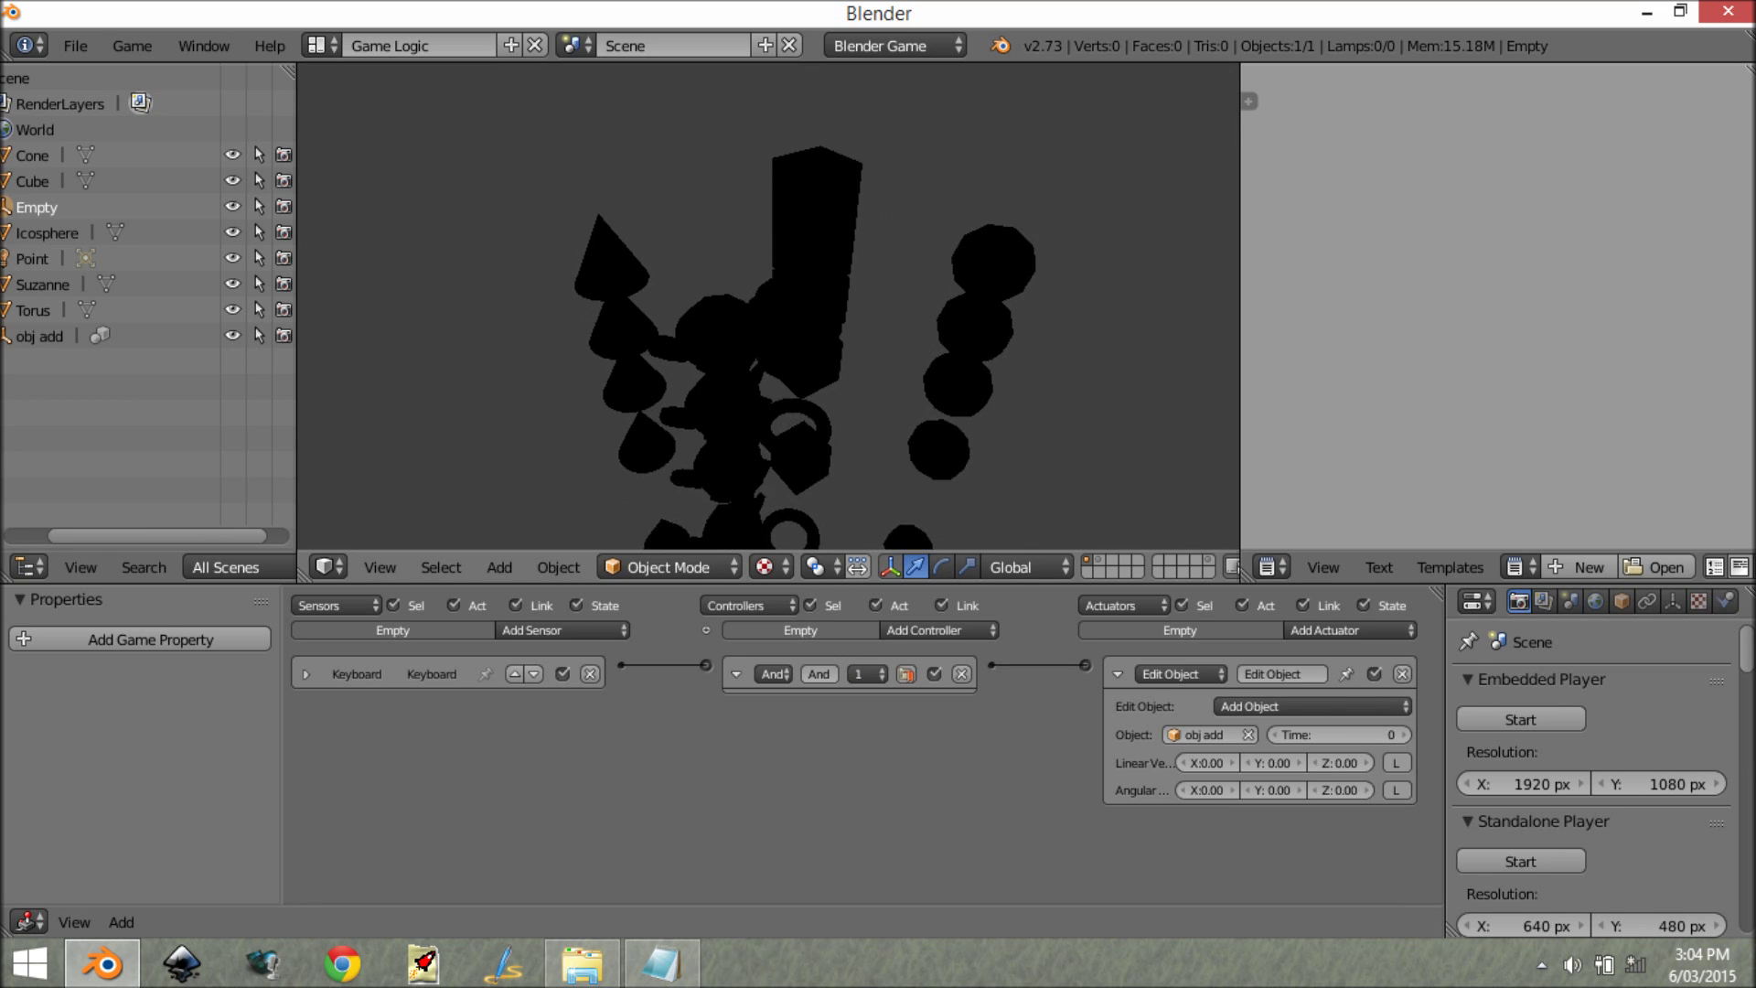
key("Escape")
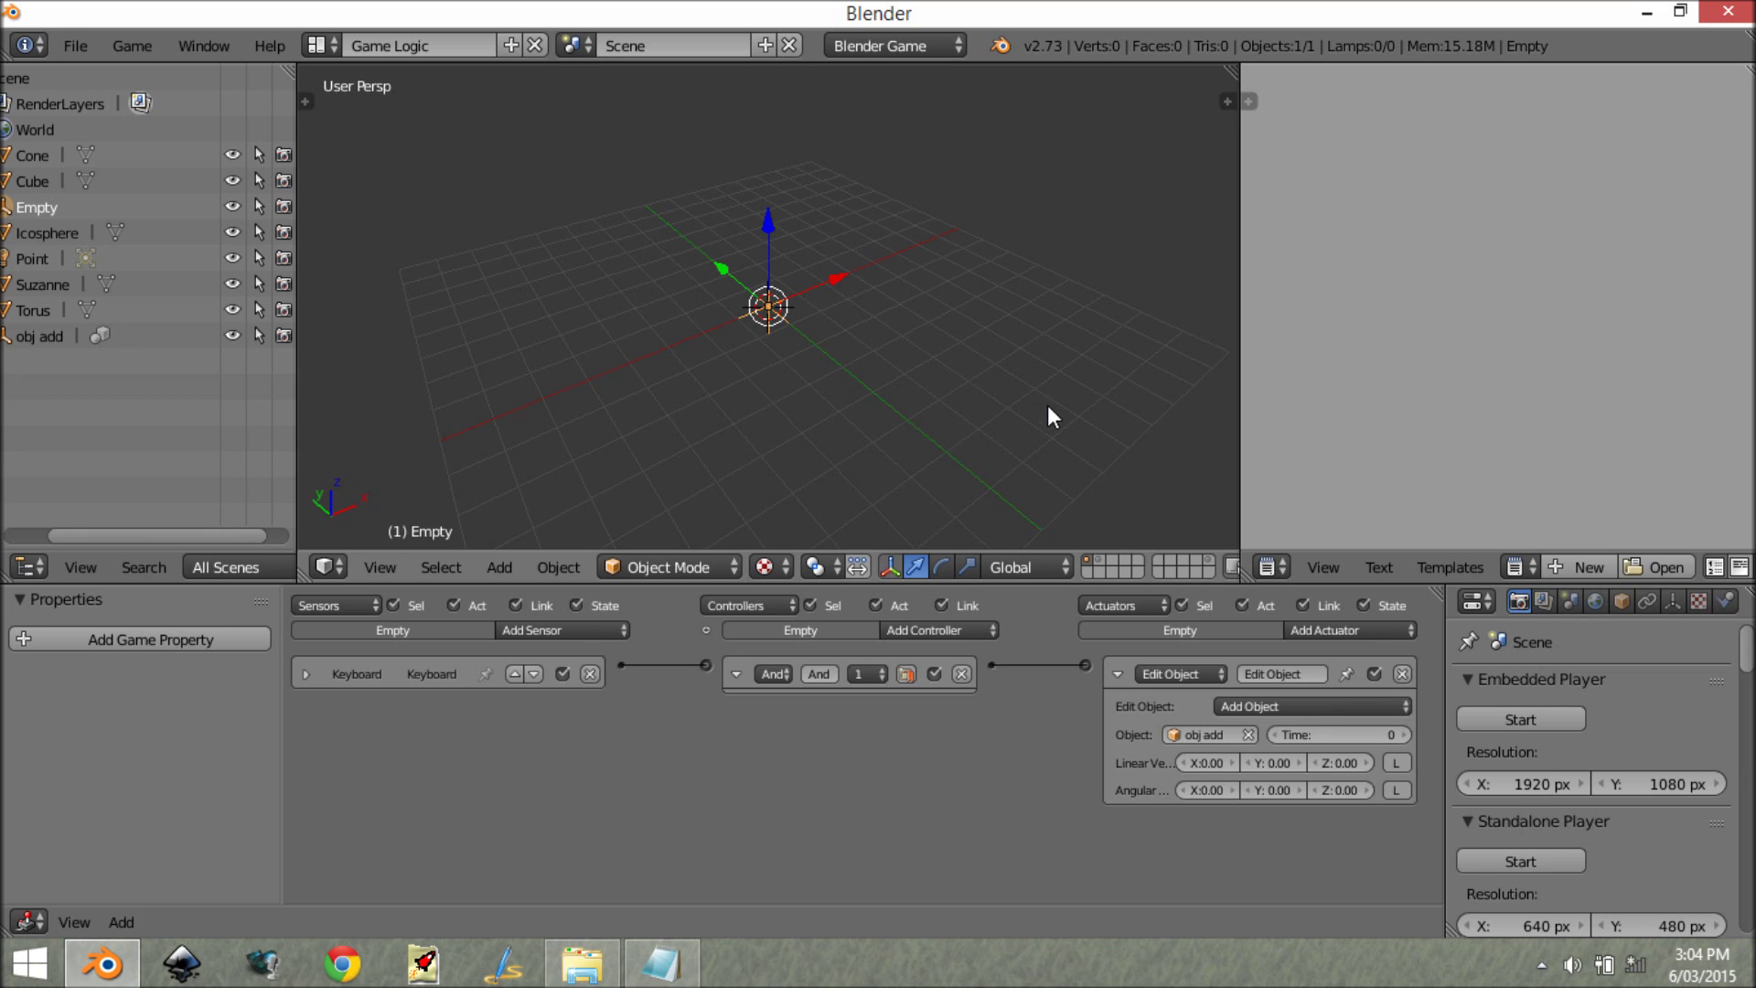
middle_click_drag(1082, 411, 966, 393)
scroll(855, 407, "up", 3)
key("p")
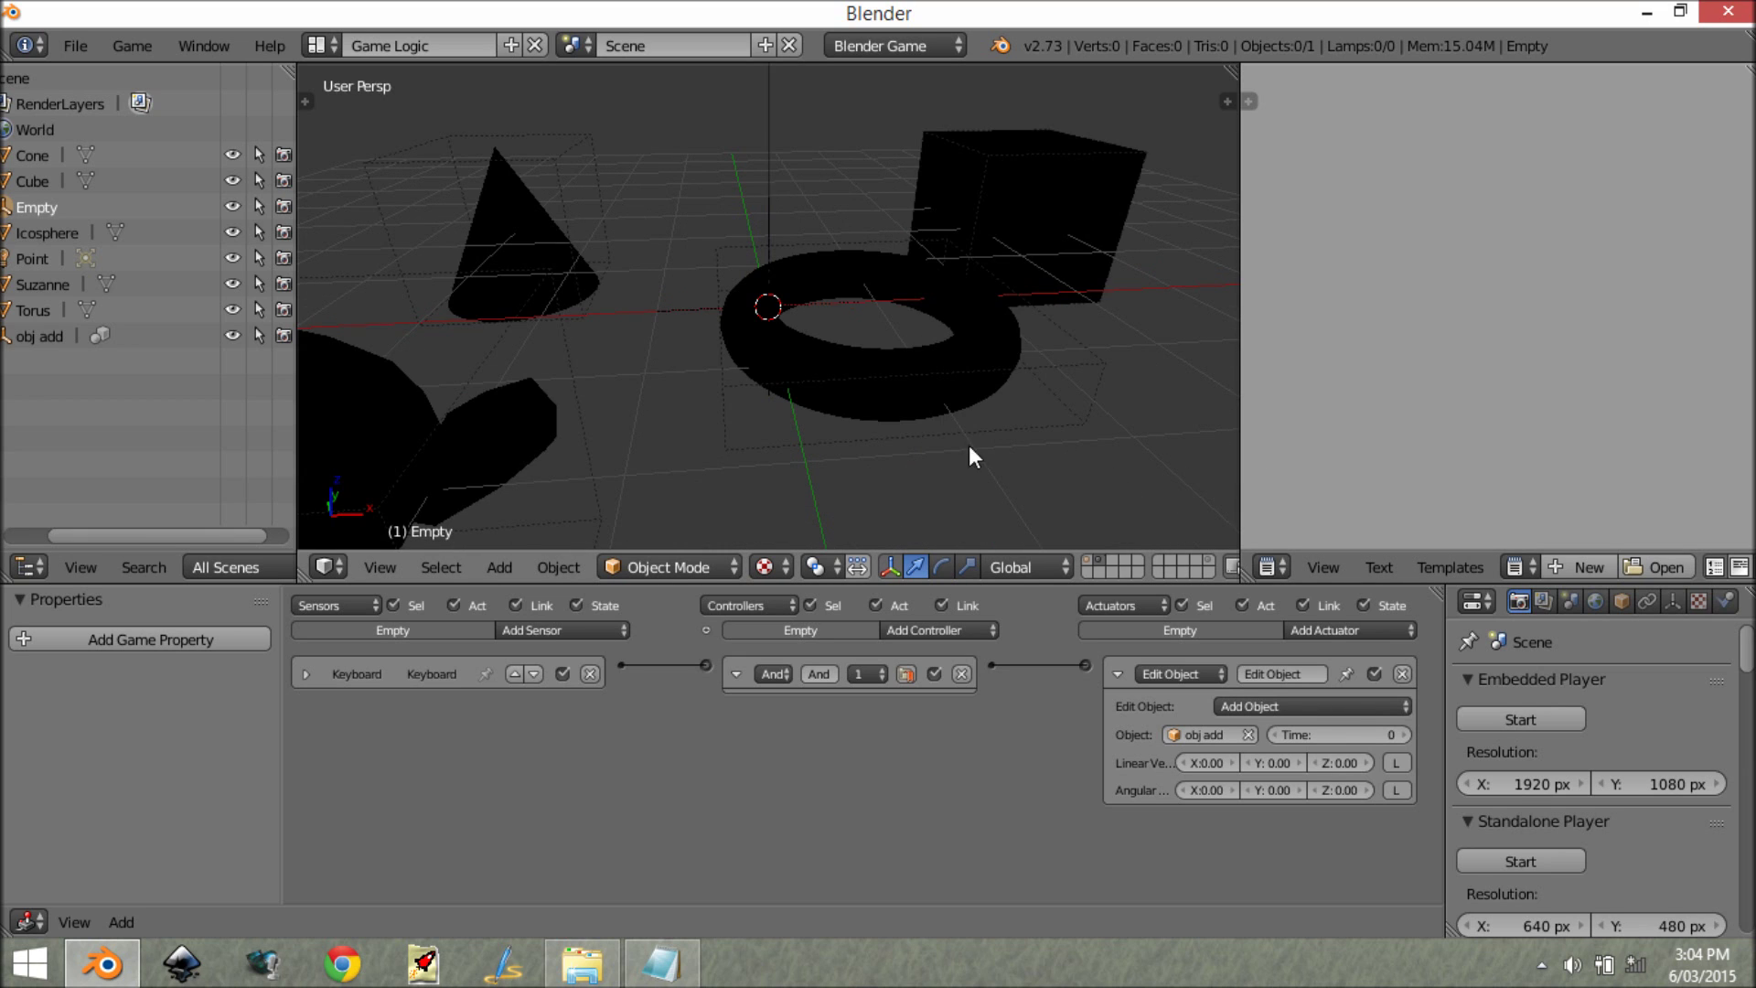
scroll(1072, 424, "down", 3)
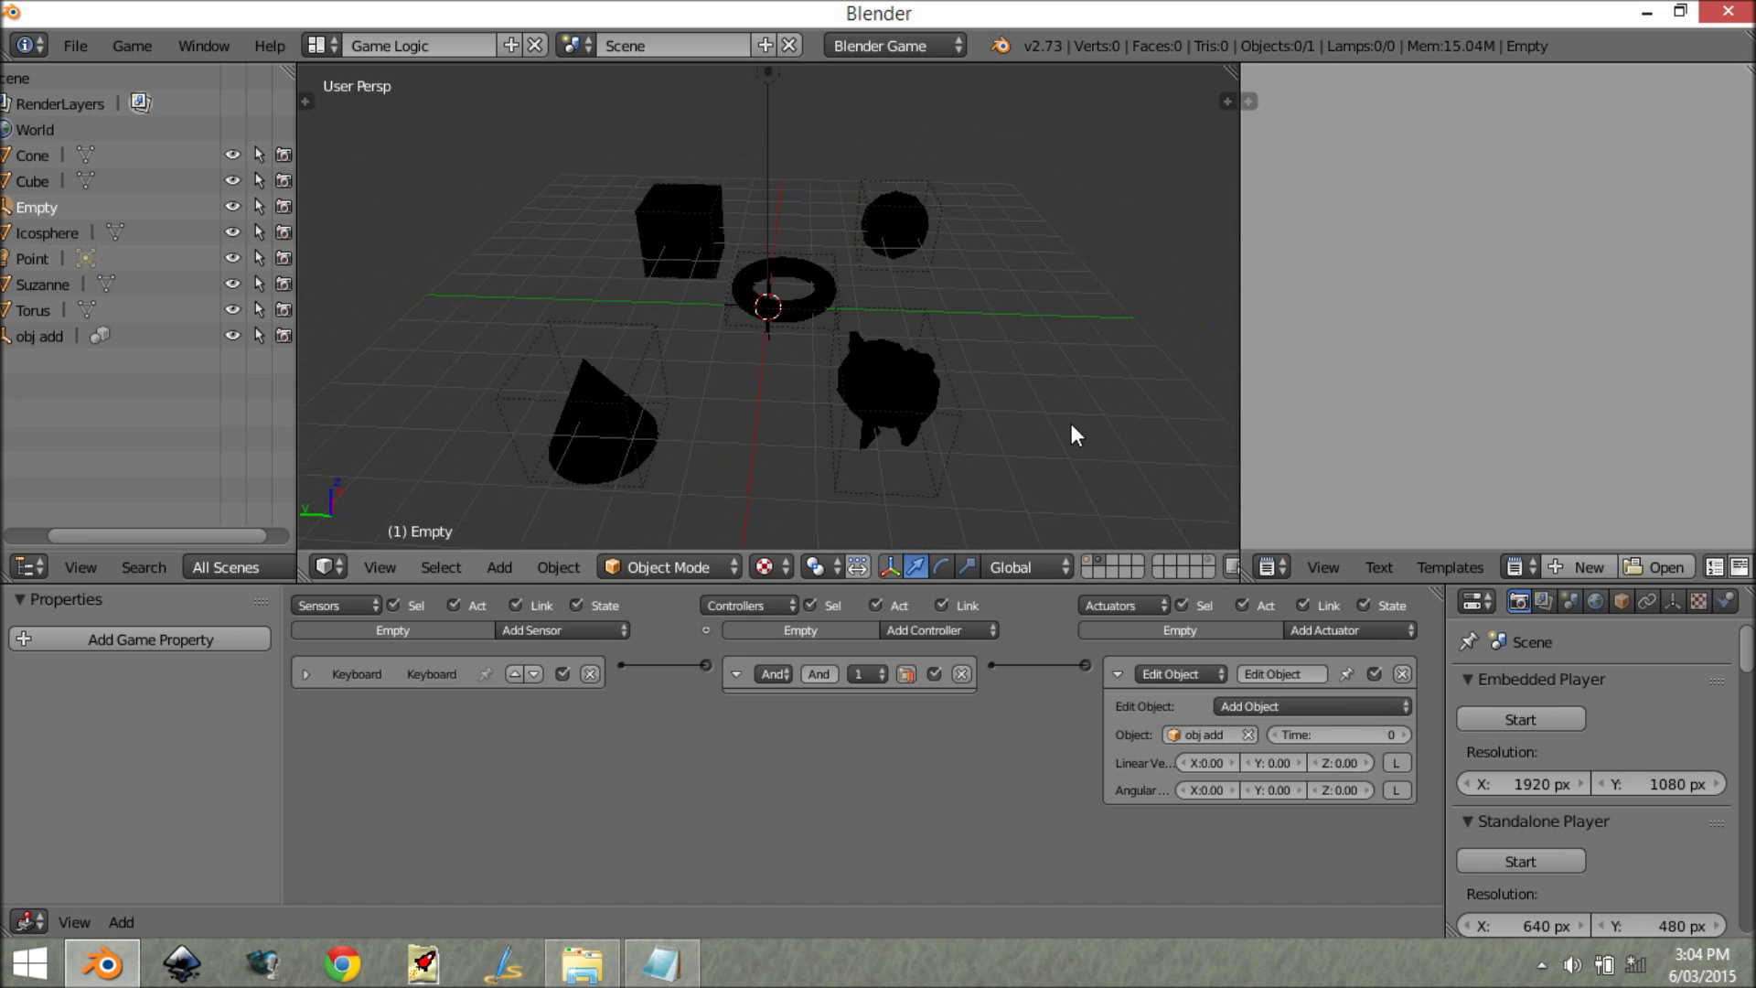
middle_click_drag(1072, 424, 886, 398)
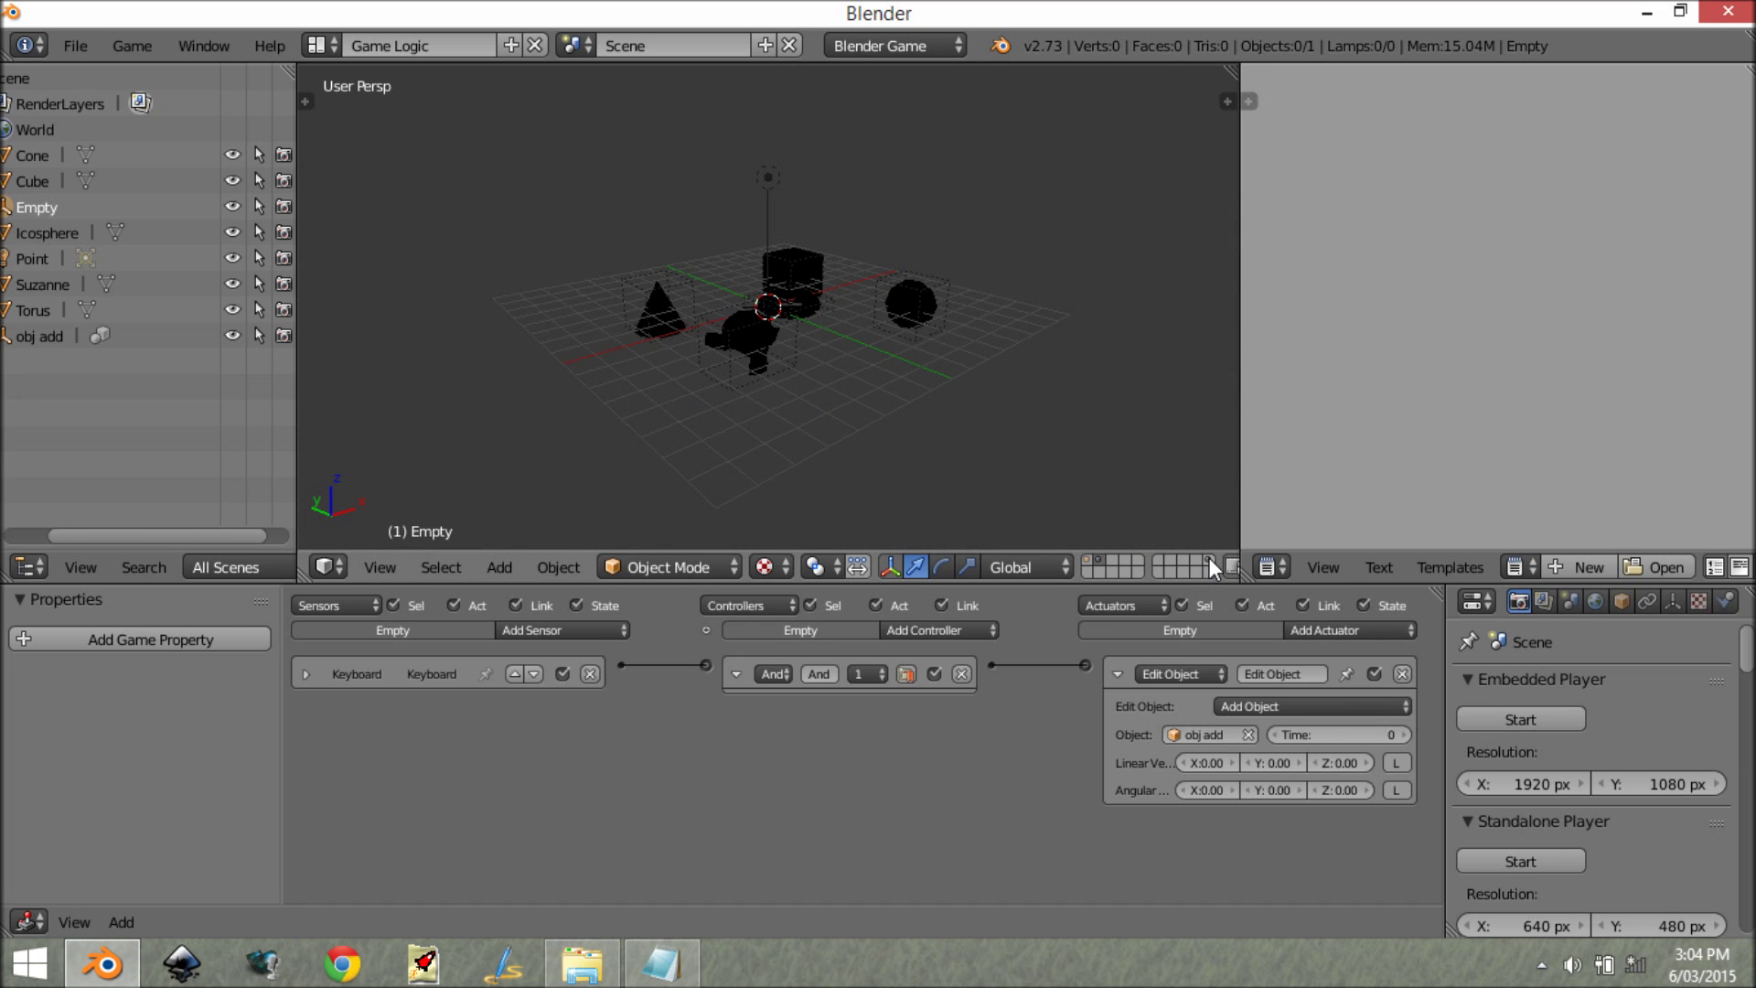
key("Escape")
scroll(777, 304, "up", 4)
Step: Parent the Point lamp to the Torus using Ctrl+P > Object
right_click(761, 84)
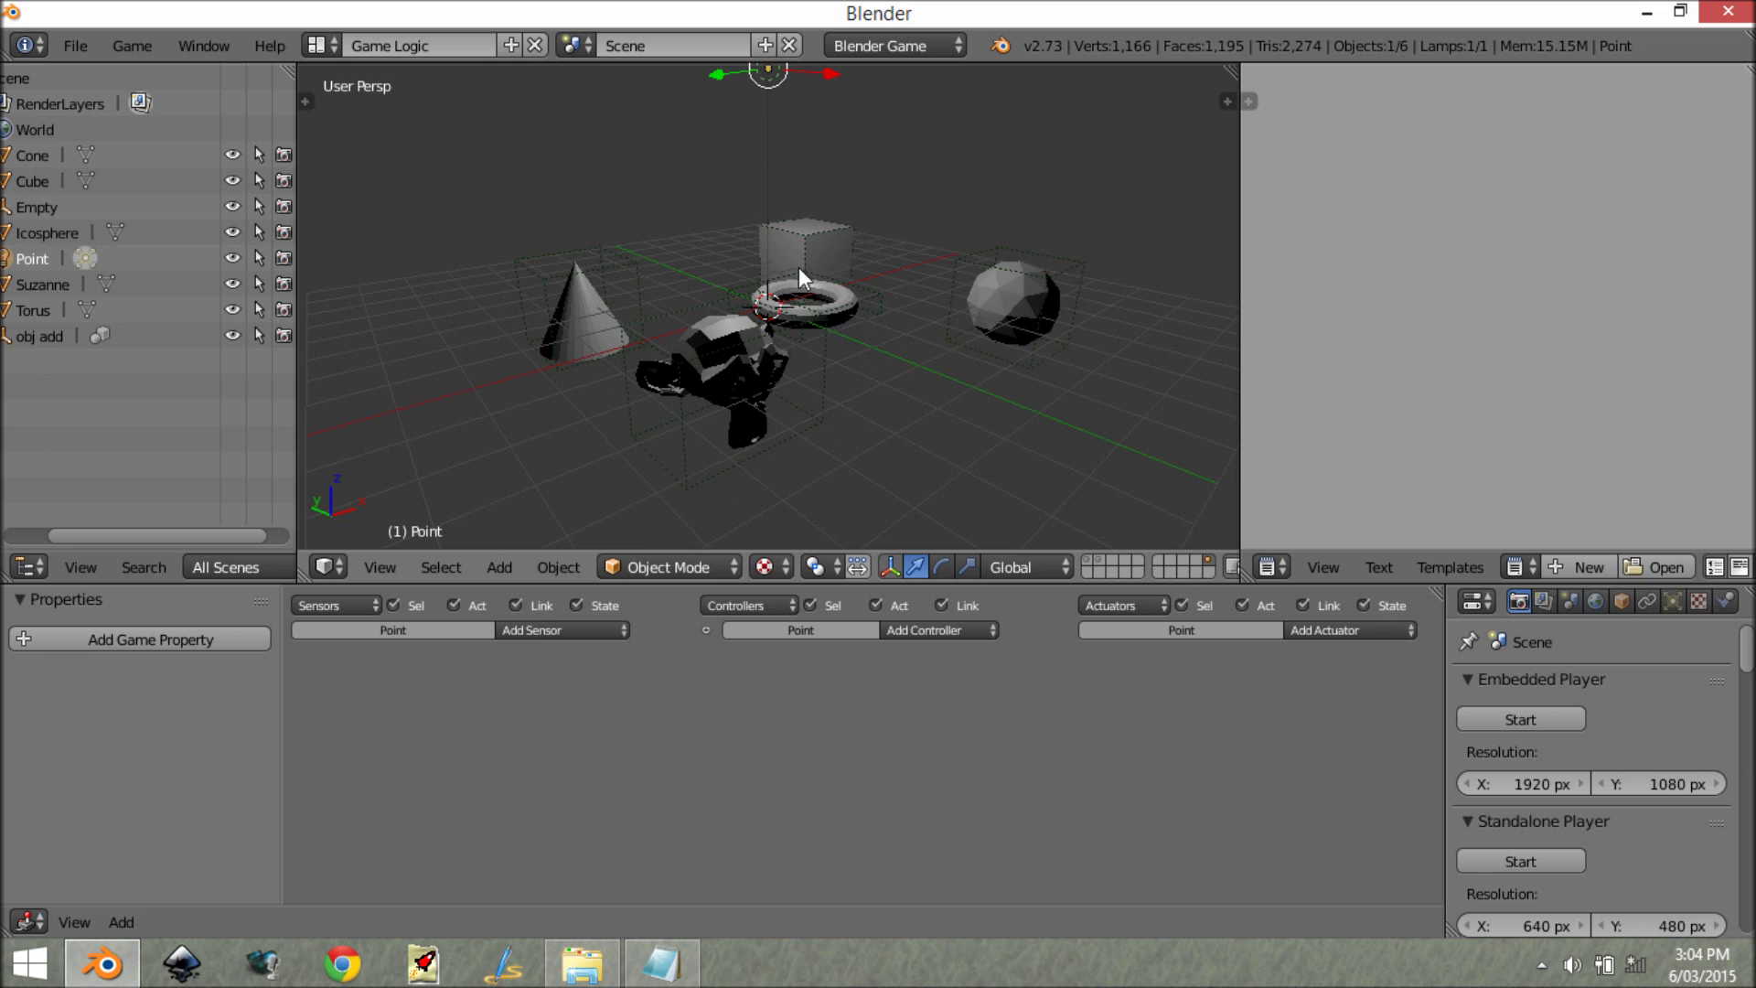
middle_click_drag(936, 355, 829, 363)
scroll(830, 363, "up", 2)
middle_click_drag(685, 179, 883, 402)
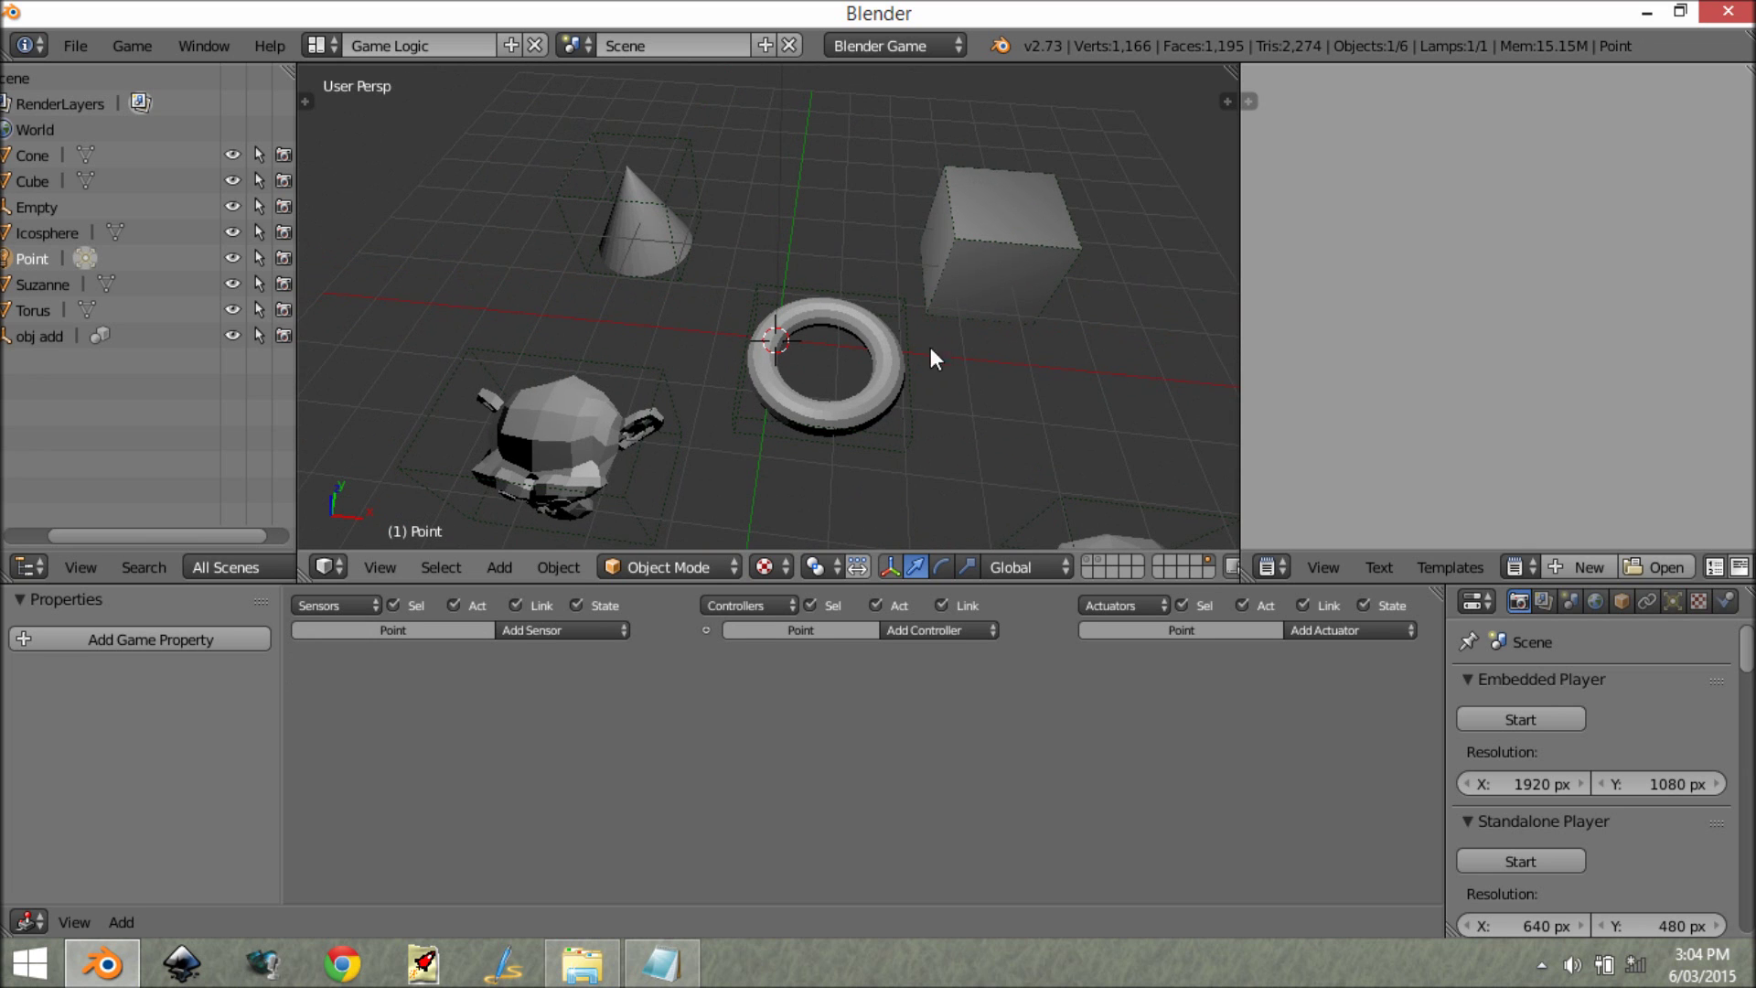
right_click(874, 386, "shift")
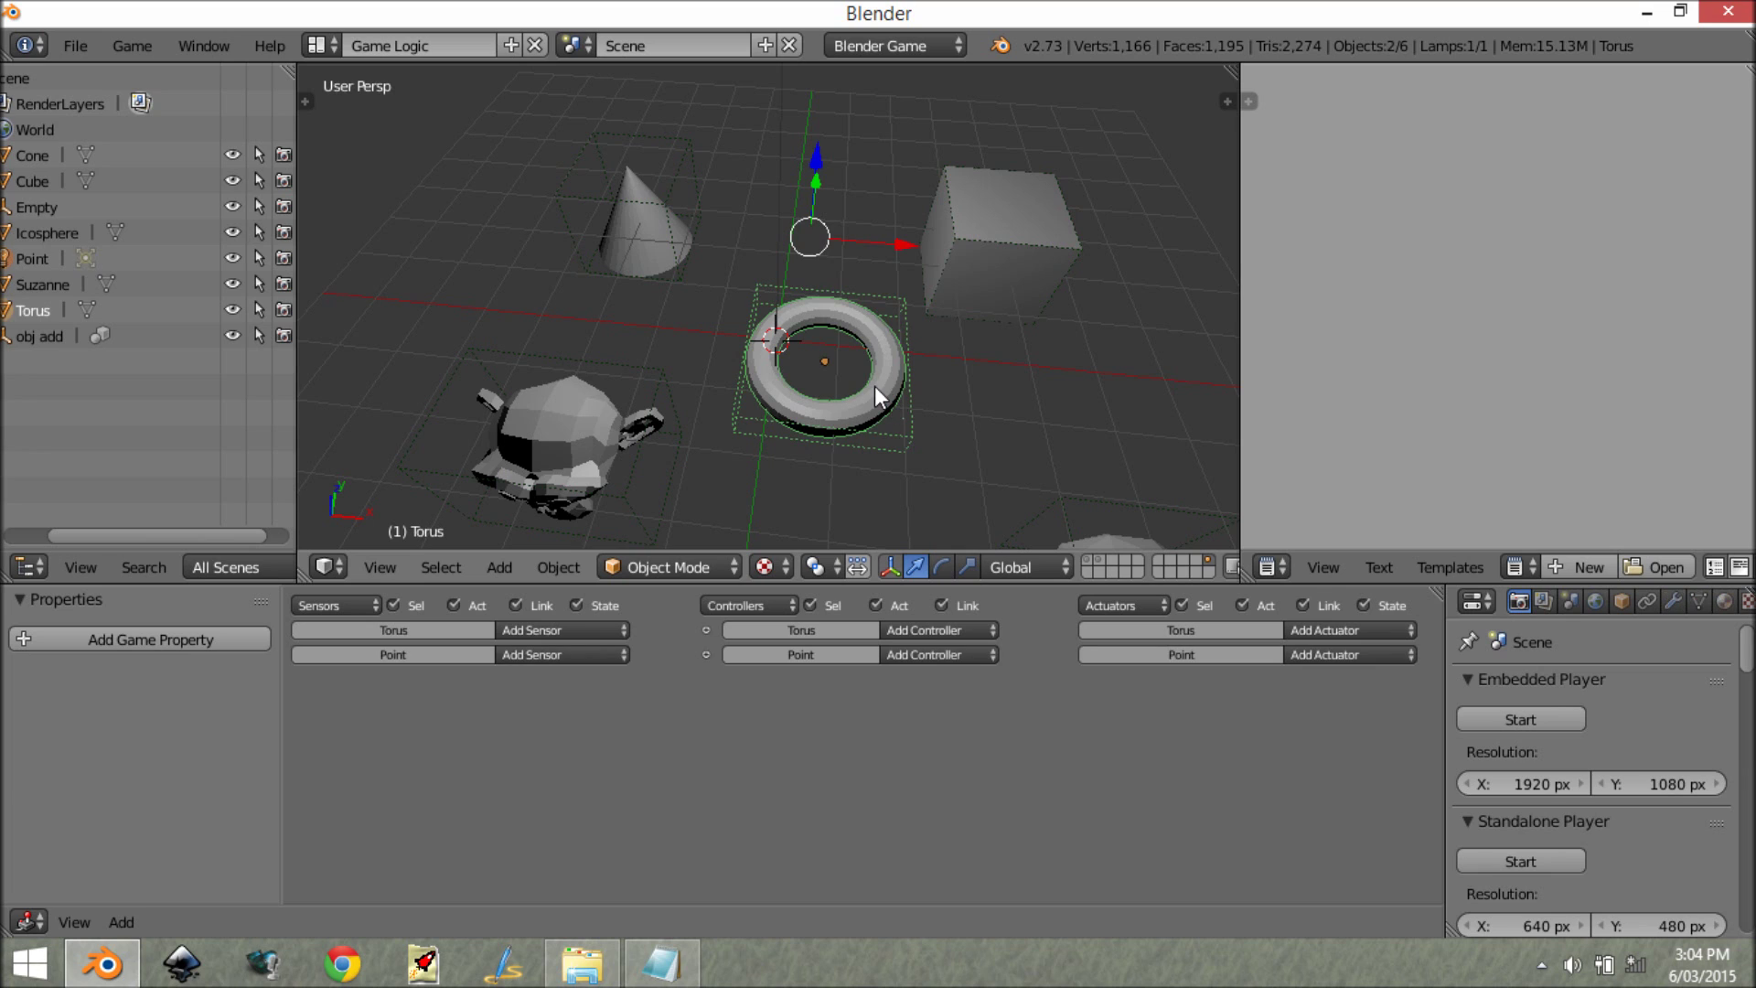
key("ctrl+p")
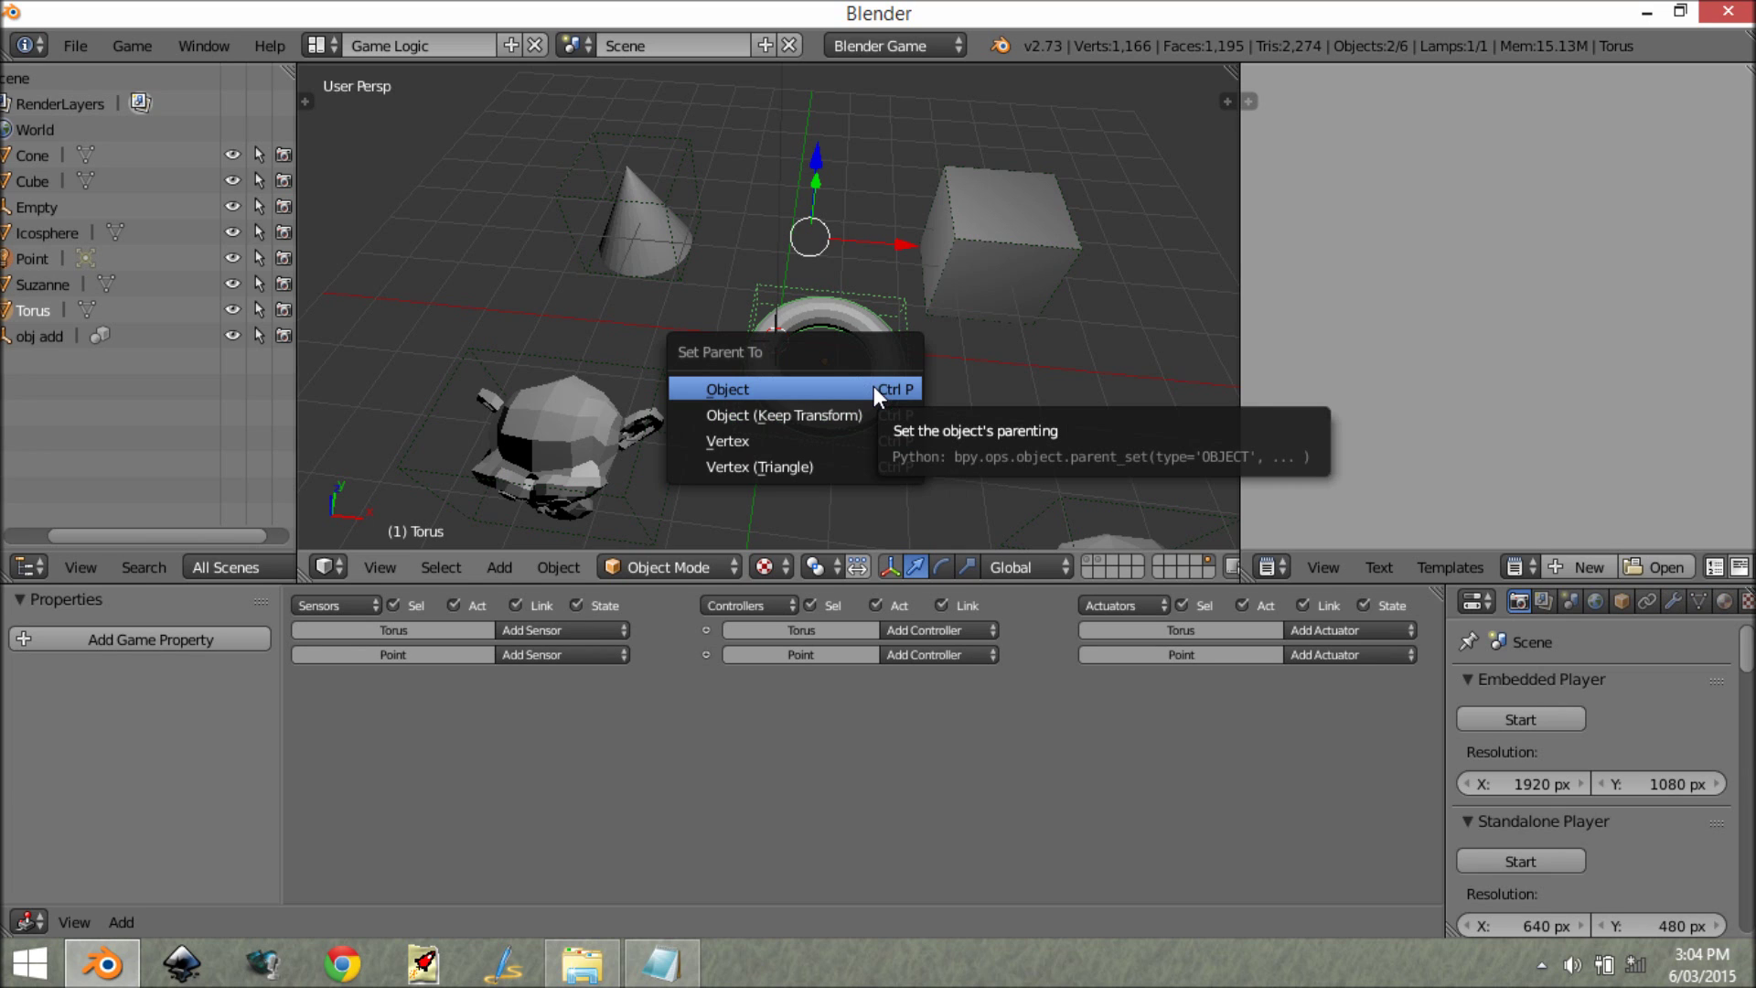
left_click(885, 397)
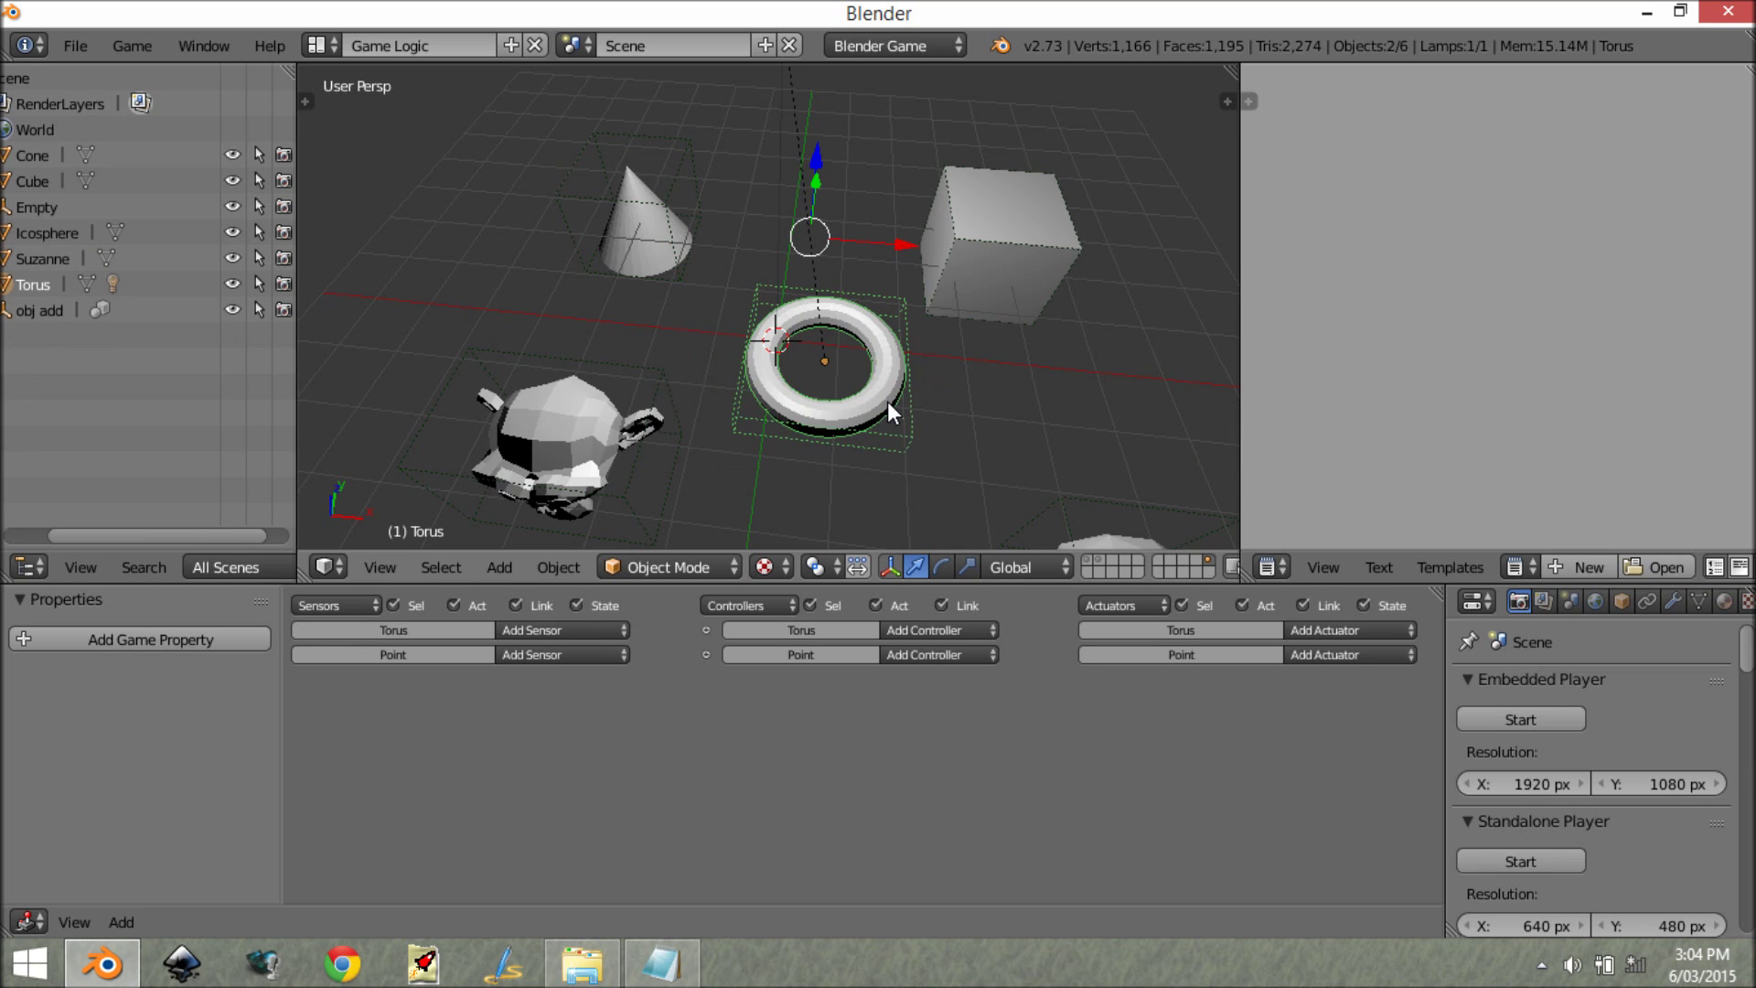
Step: Test-rotate the Torus to confirm the lamp follows, cancel, and show only the Empty's layer
right_click(887, 402)
key("p")
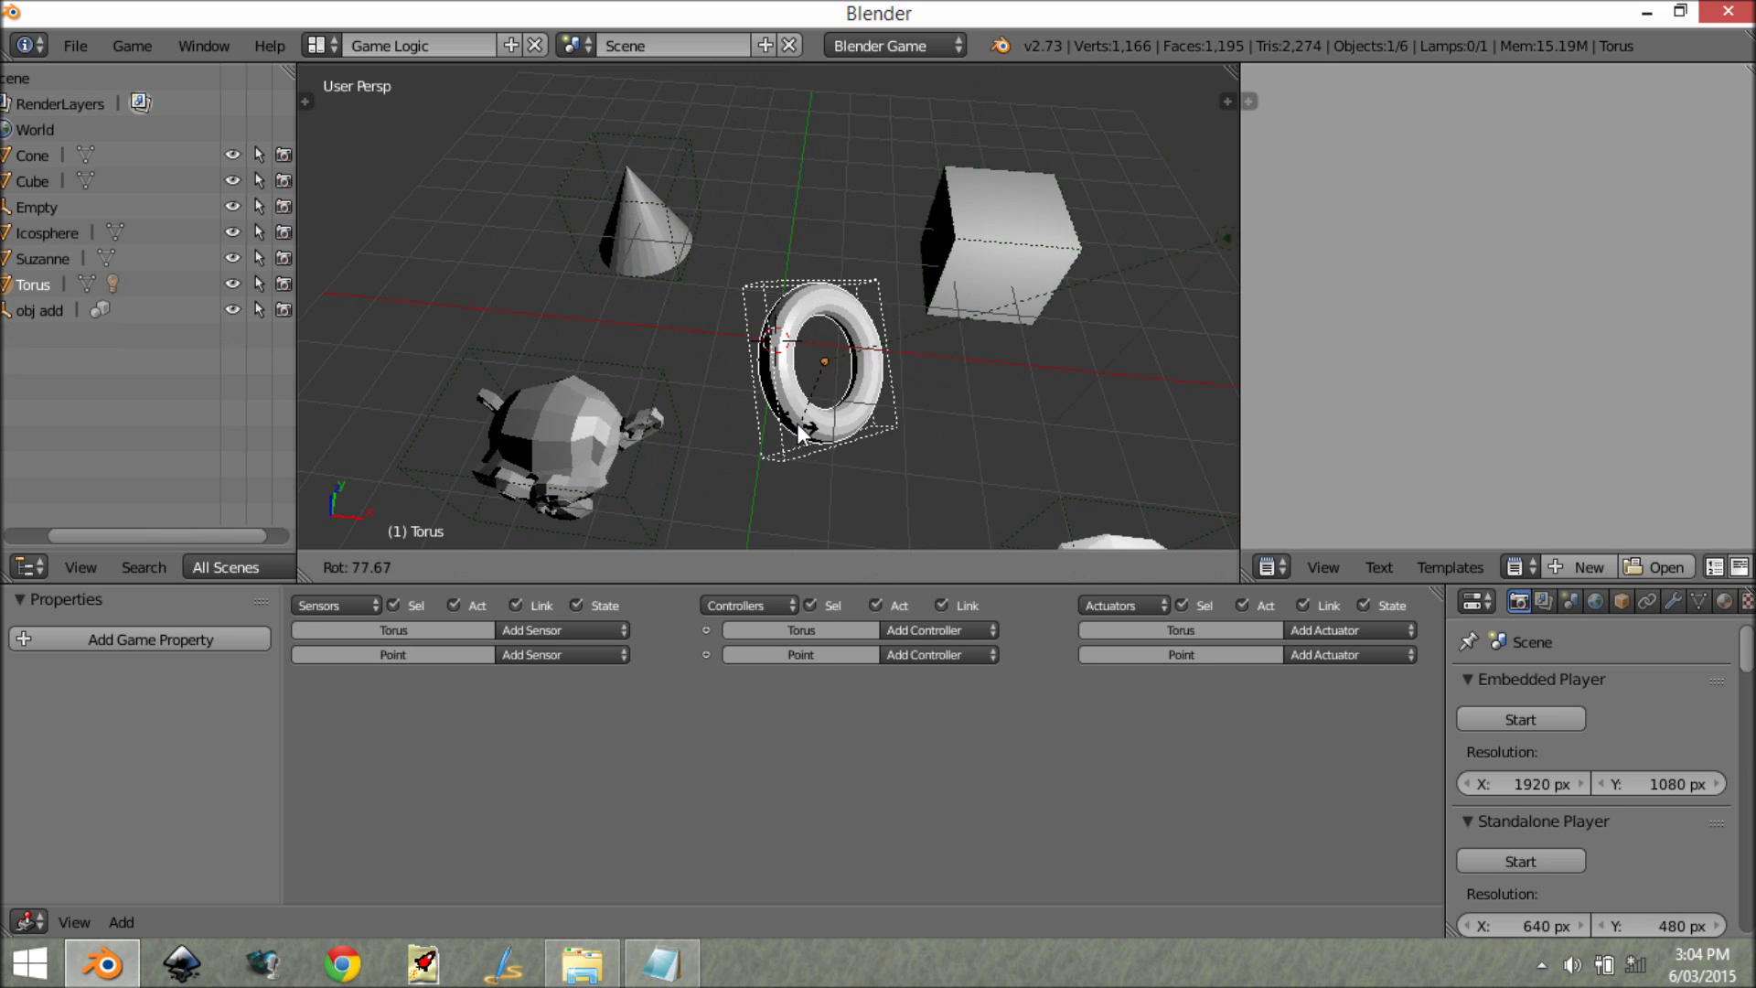
key("Escape")
middle_click_drag(874, 469, 1116, 546)
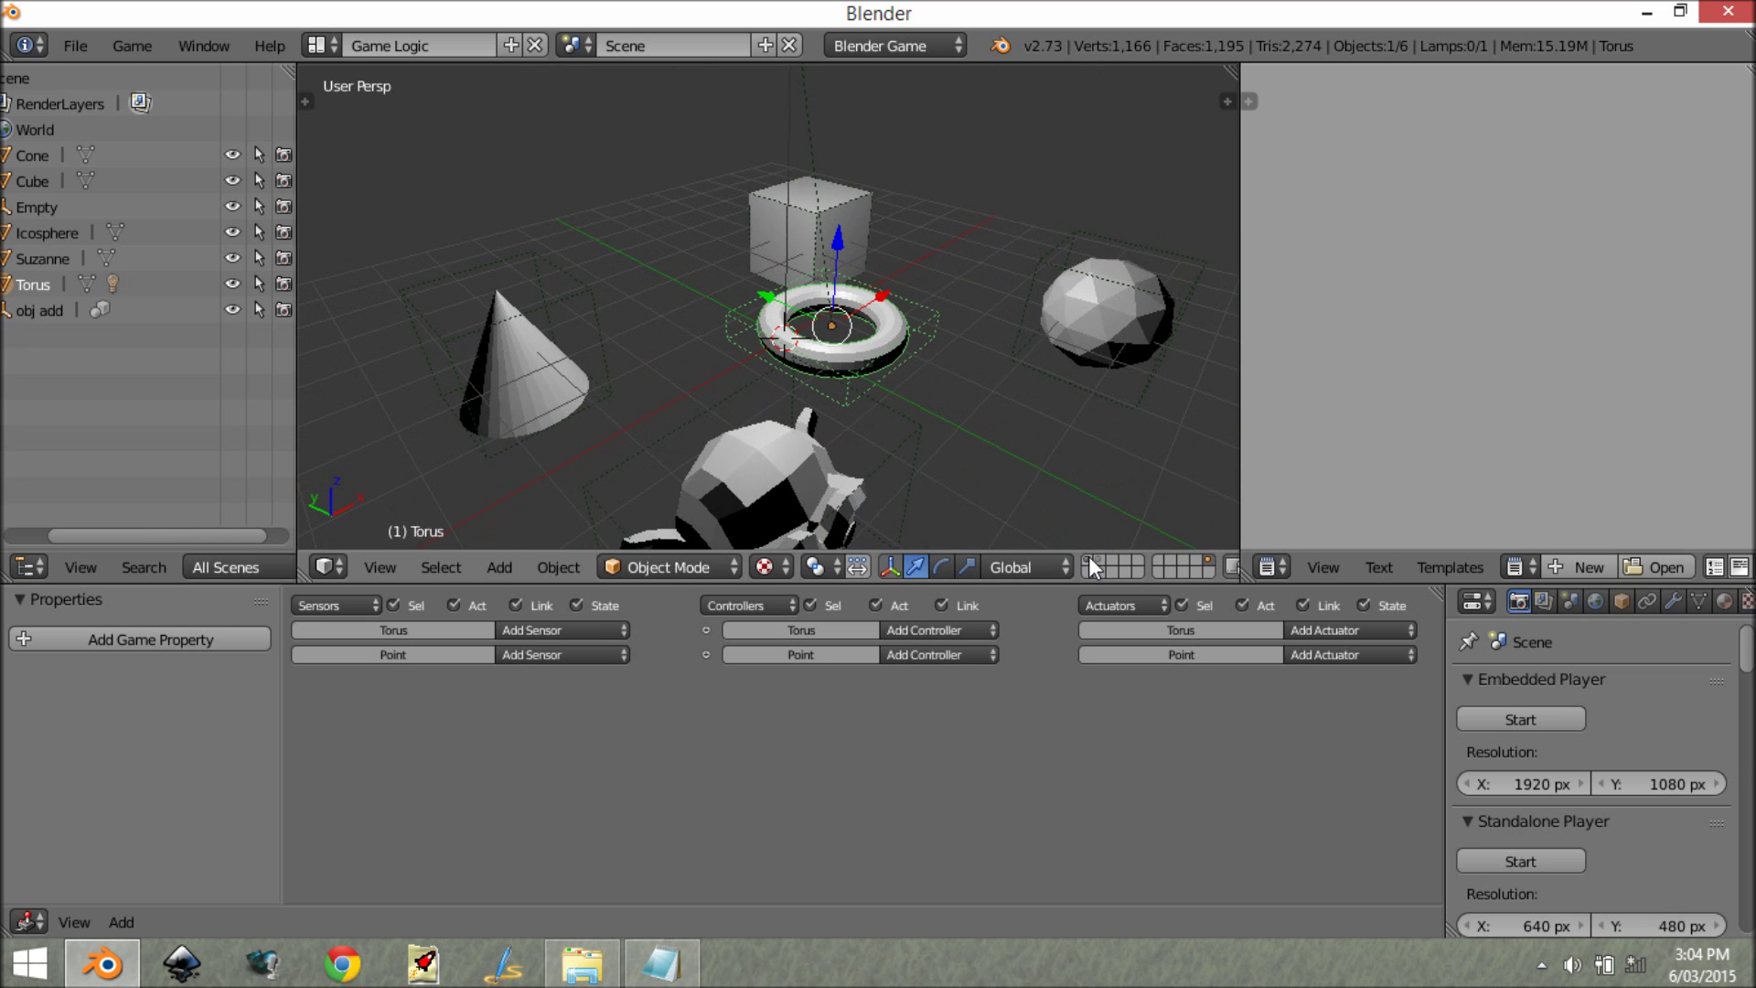
left_click(1090, 558)
Step: Zoom out and start the game from the Empty-only layer
scroll(917, 339, "down", 3)
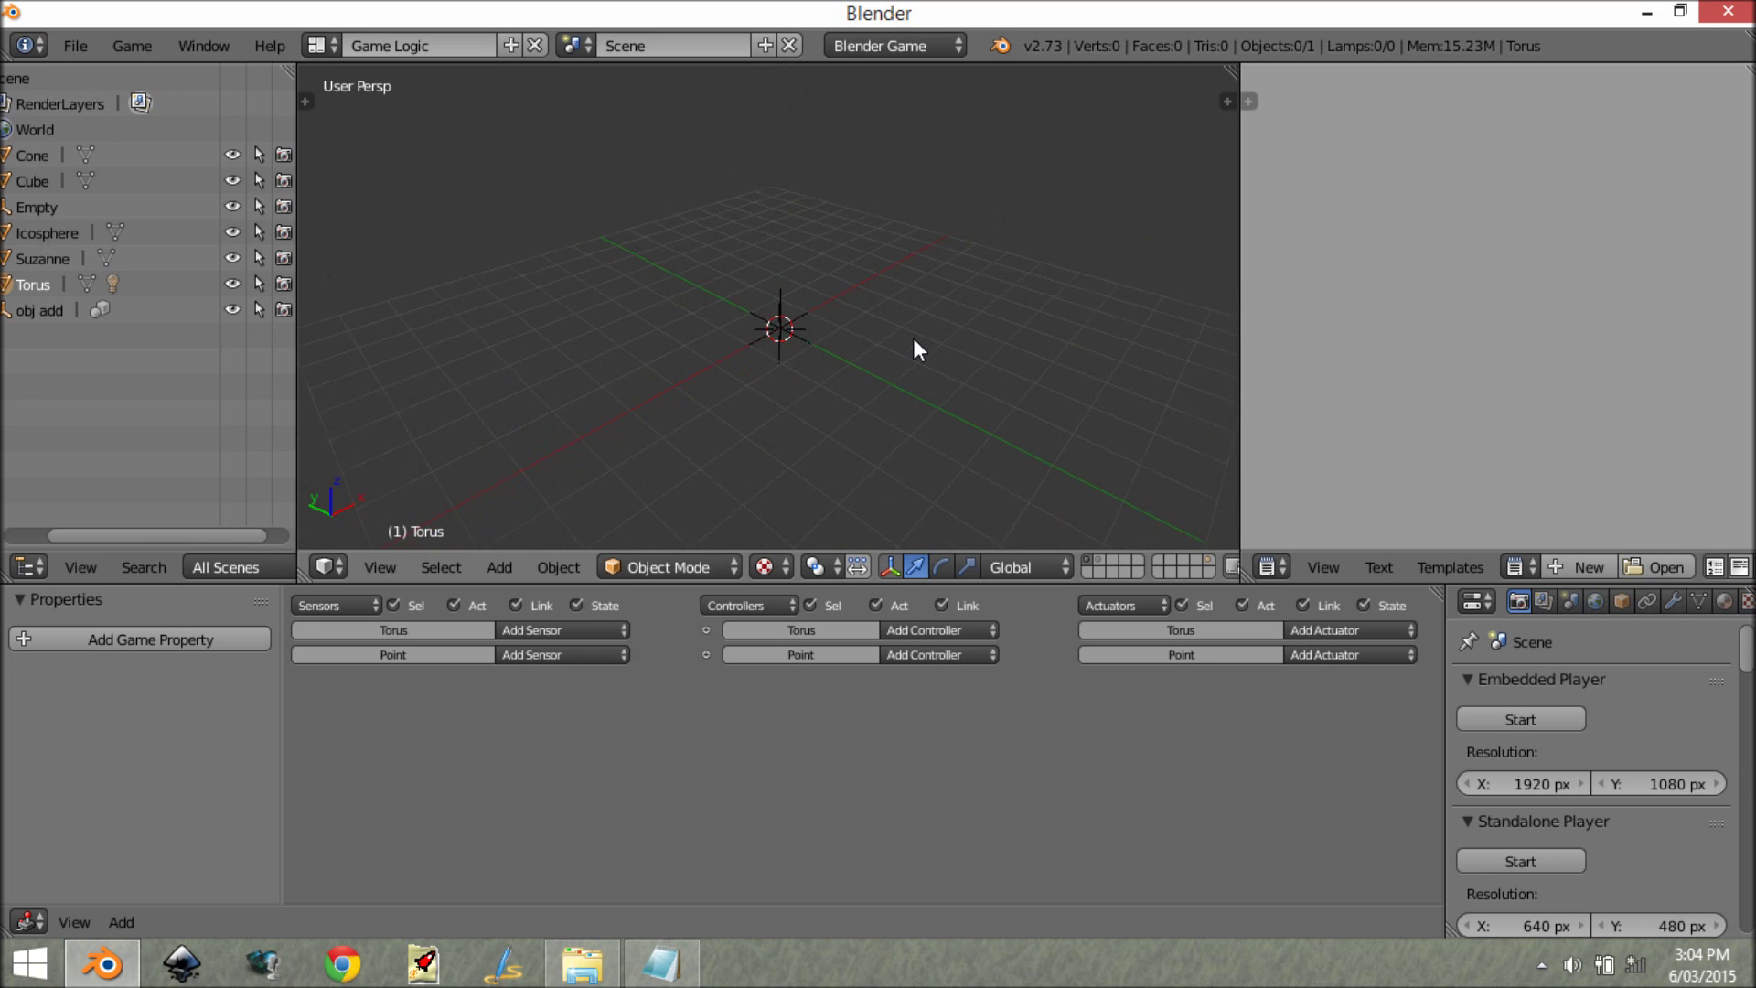
key("p")
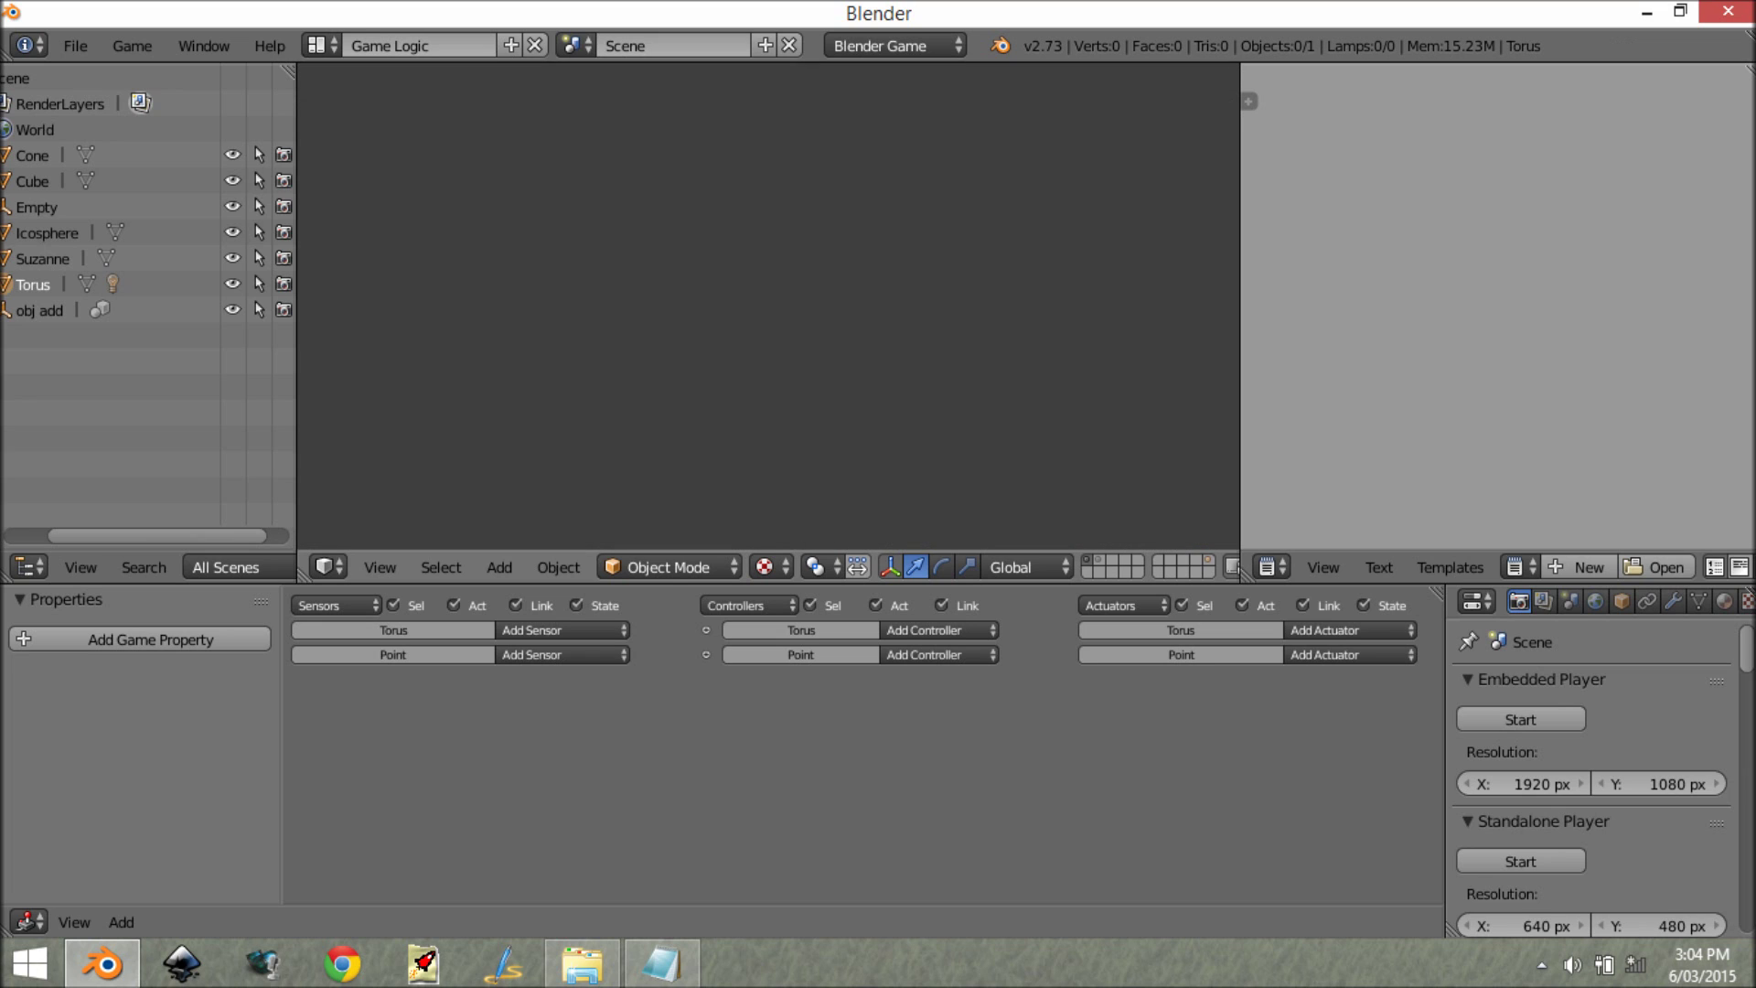